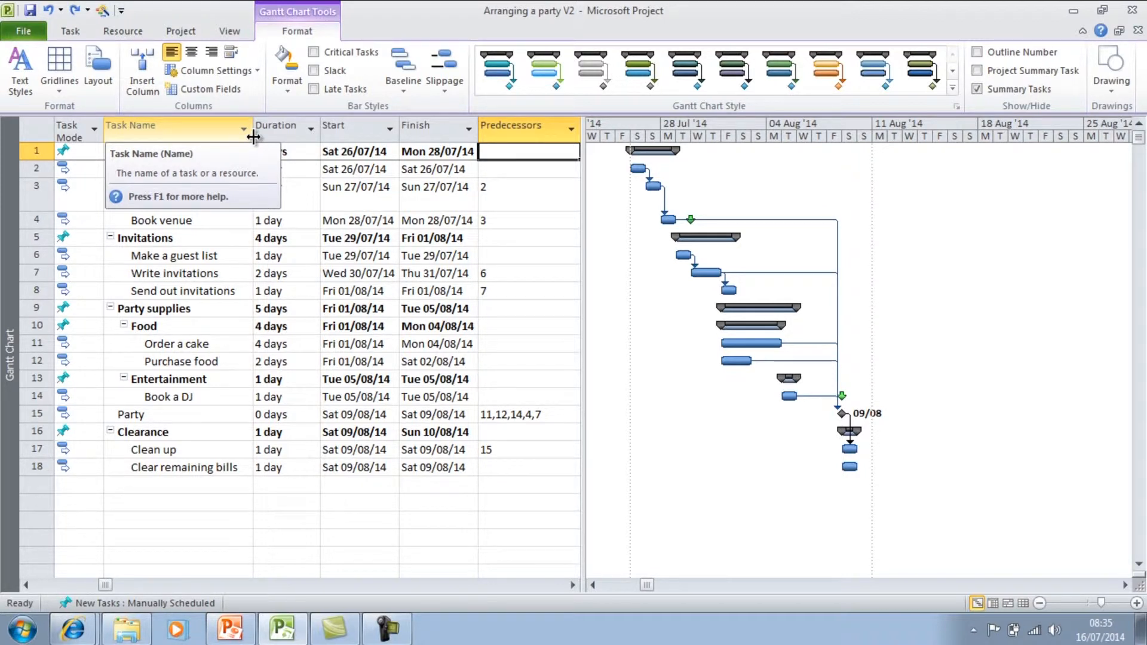
pyautogui.moveTo(253, 137)
pyautogui.mouseDown()
pyautogui.moveTo(299, 137)
pyautogui.moveTo(255, 139)
pyautogui.mouseUp()
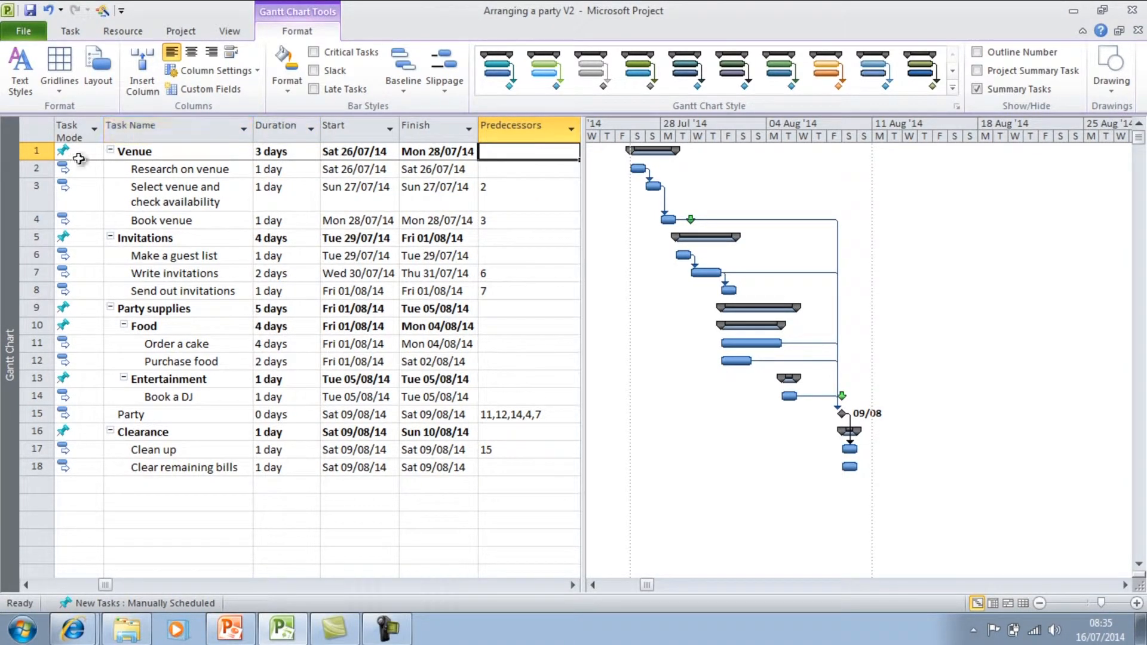
pyautogui.moveTo(43, 177)
pyautogui.mouseDown()
pyautogui.moveTo(43, 193)
pyautogui.moveTo(38, 162)
pyautogui.mouseUp()
# Hide the Predecessors column in the task table.
pyautogui.click(496, 171)
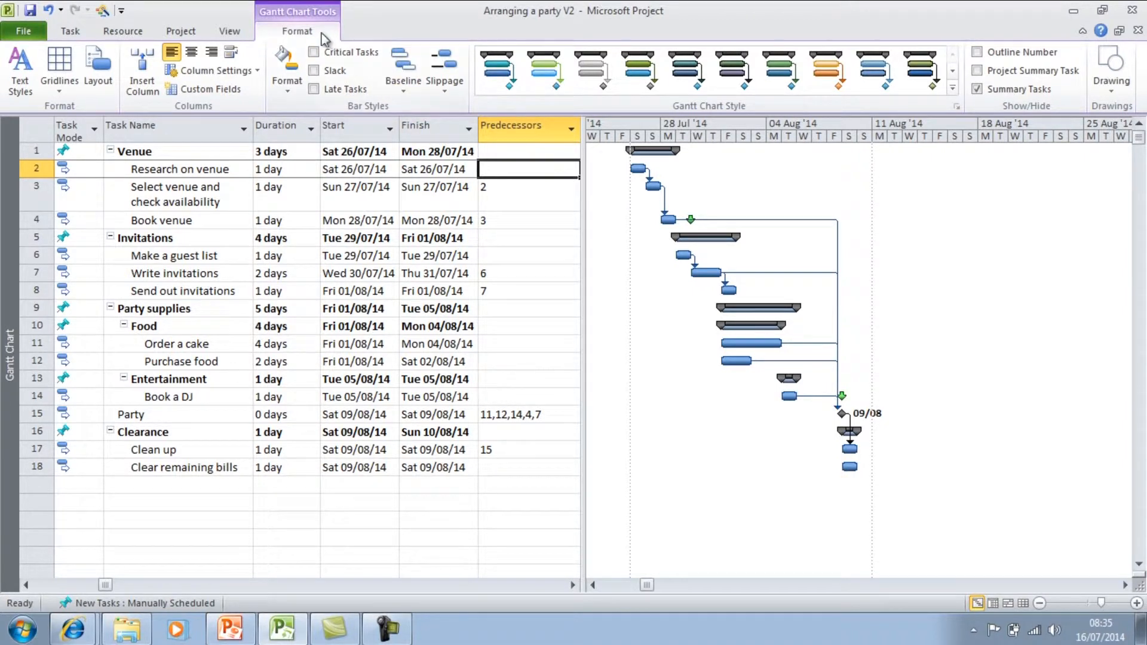
pyautogui.click(238, 76)
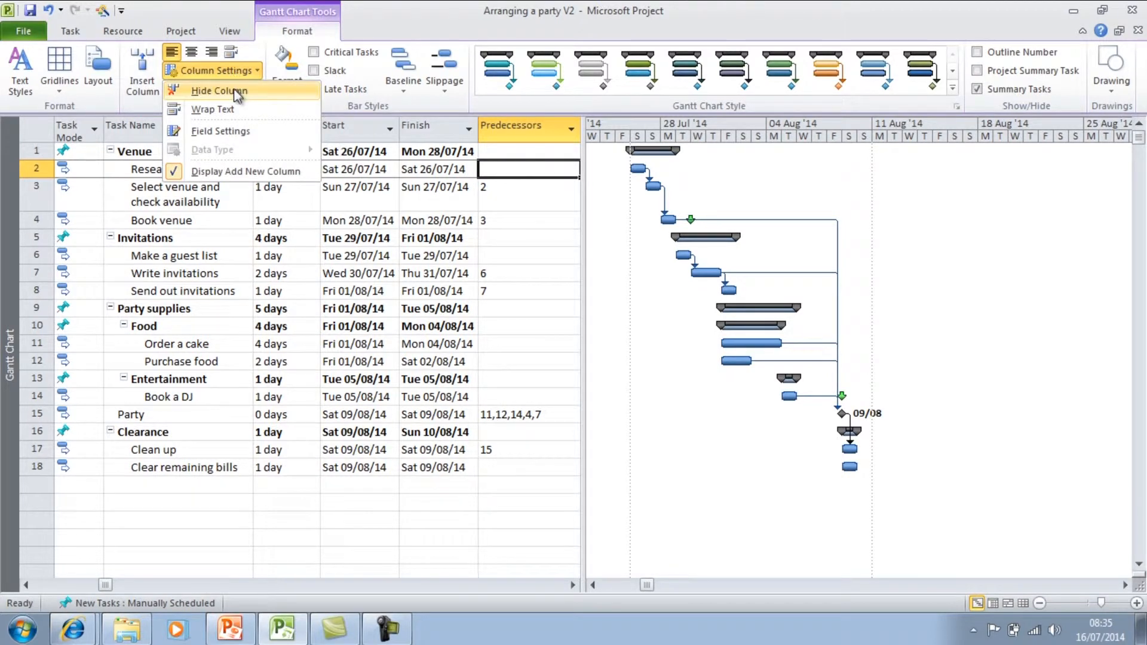
pyautogui.click(238, 92)
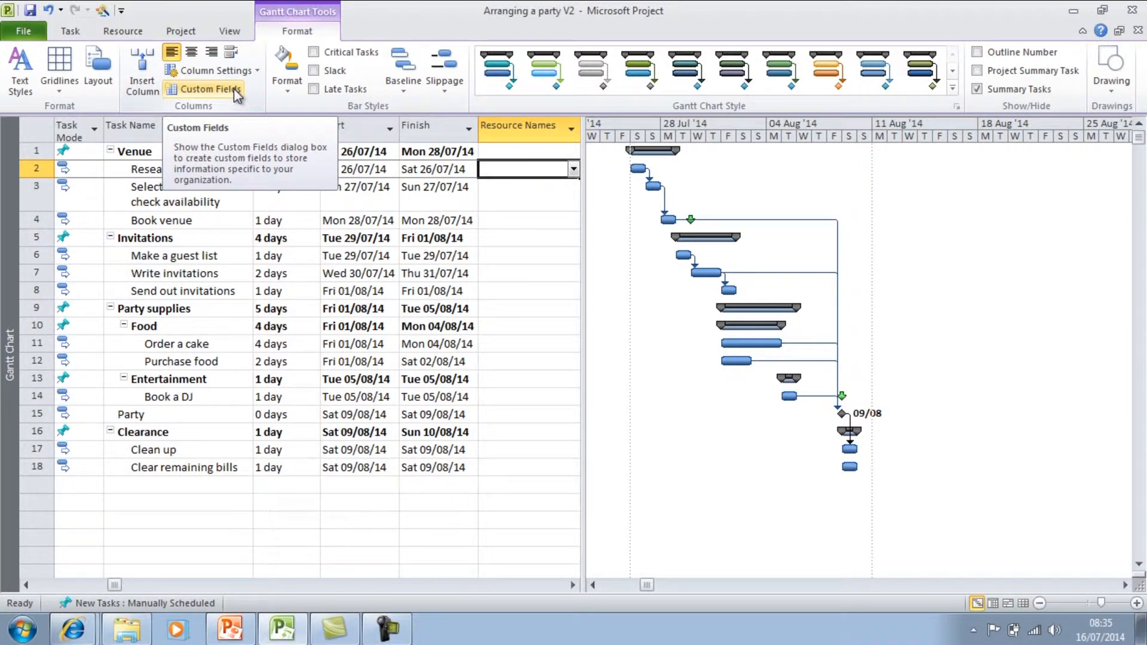
# Insert a Predecessors column after the Finish column.
pyautogui.click(142, 83)
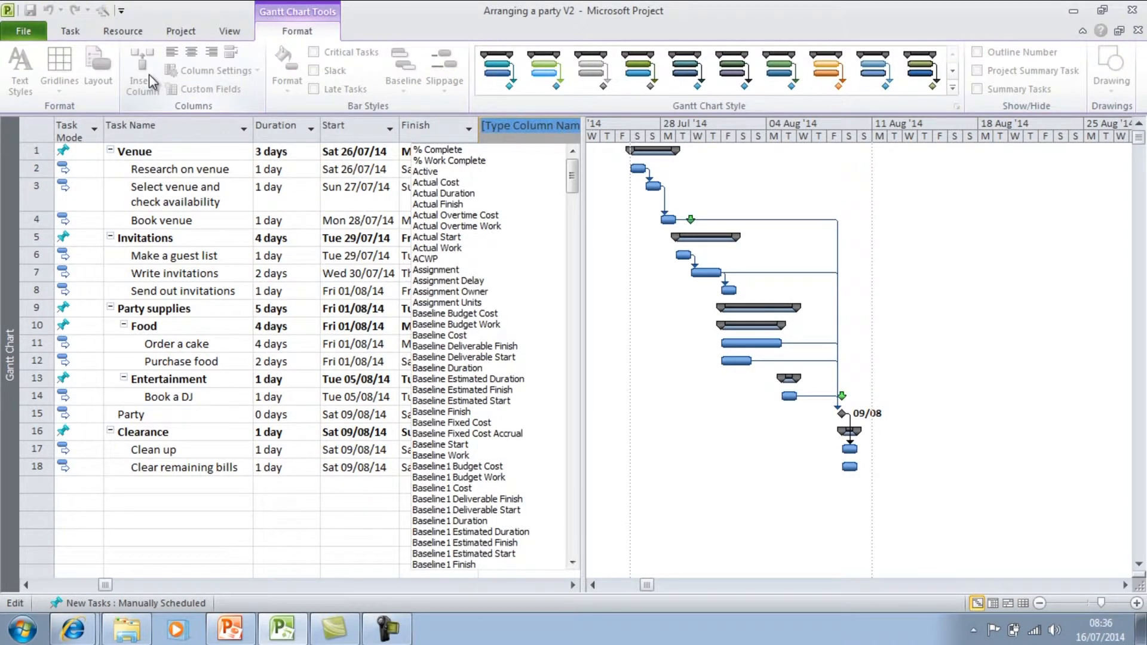
pyautogui.write('predecessors')
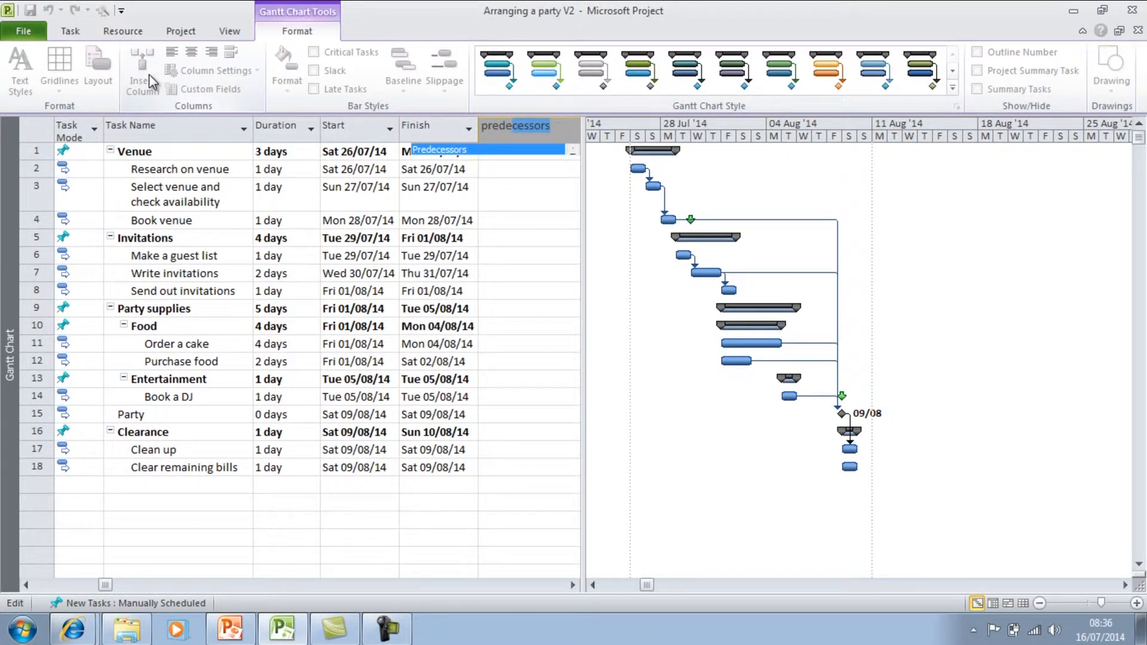
pyautogui.click(472, 150)
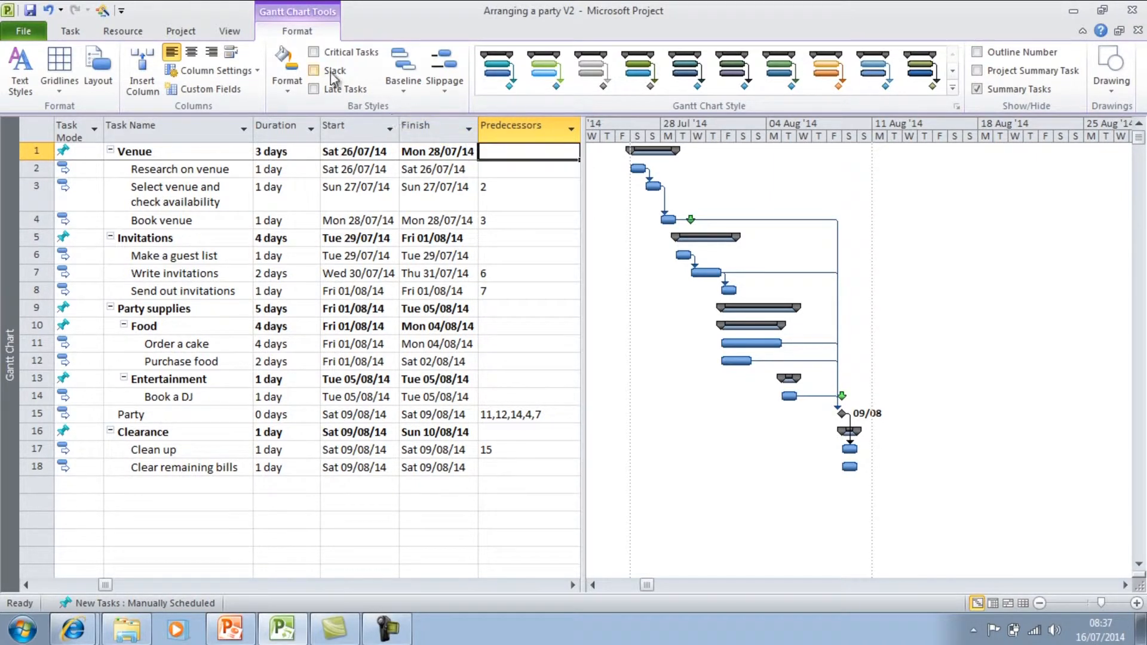
# Switch the Gantt Chart's task table to the Cost table and return it to the Entry table.
pyautogui.click(246, 36)
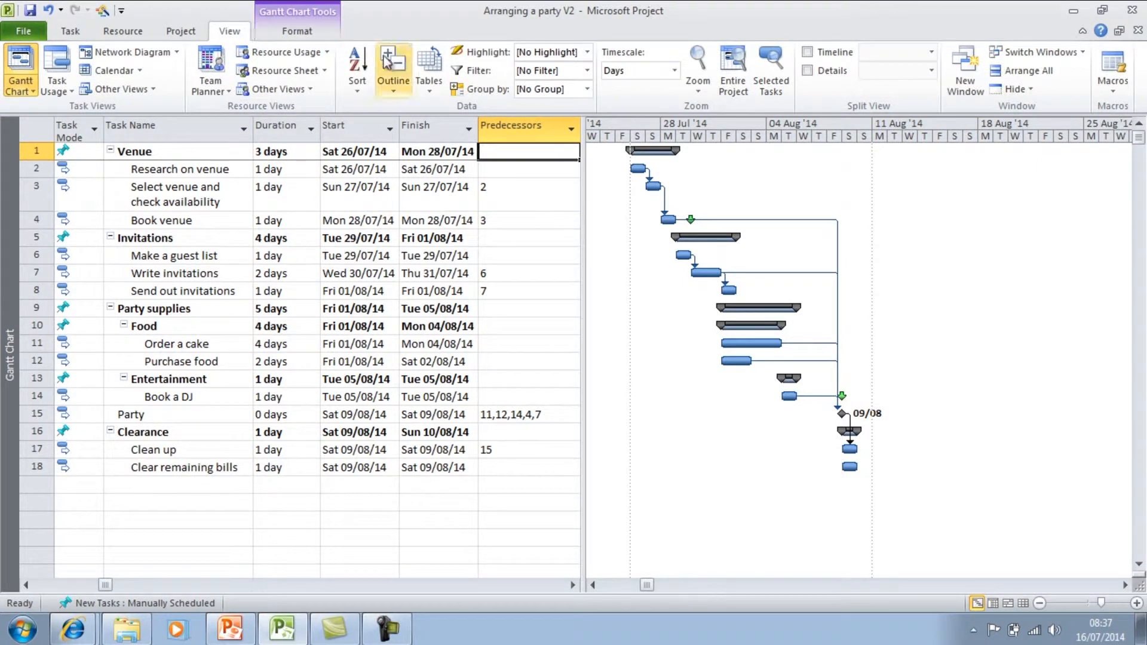
pyautogui.click(434, 87)
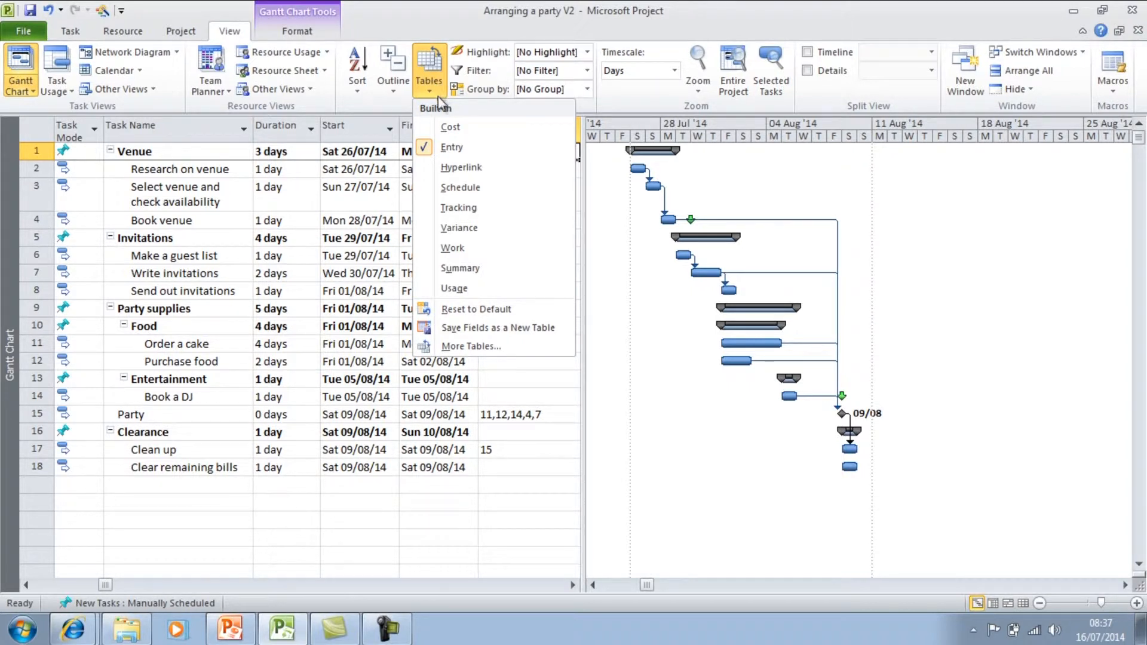
pyautogui.click(443, 129)
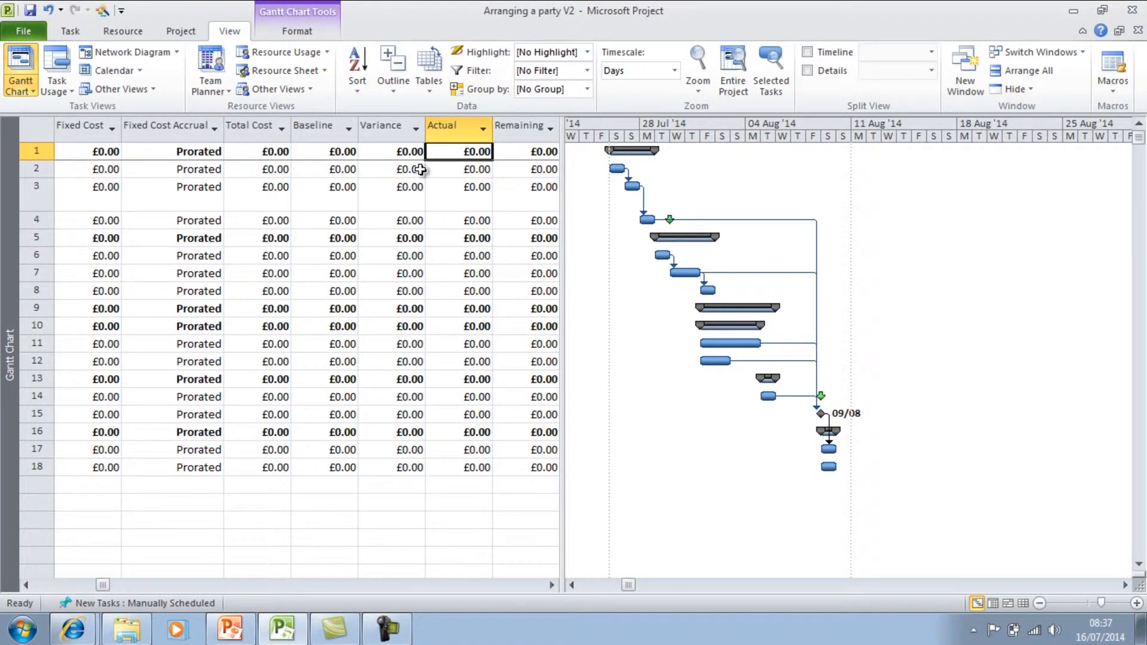
pyautogui.click(429, 87)
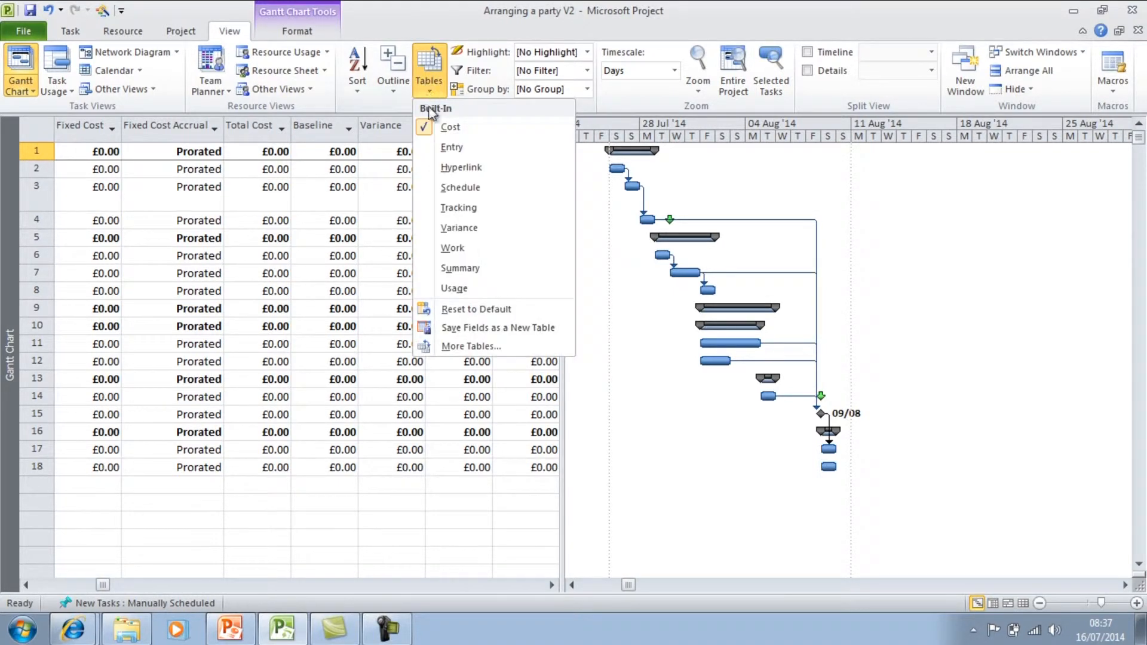
pyautogui.click(439, 150)
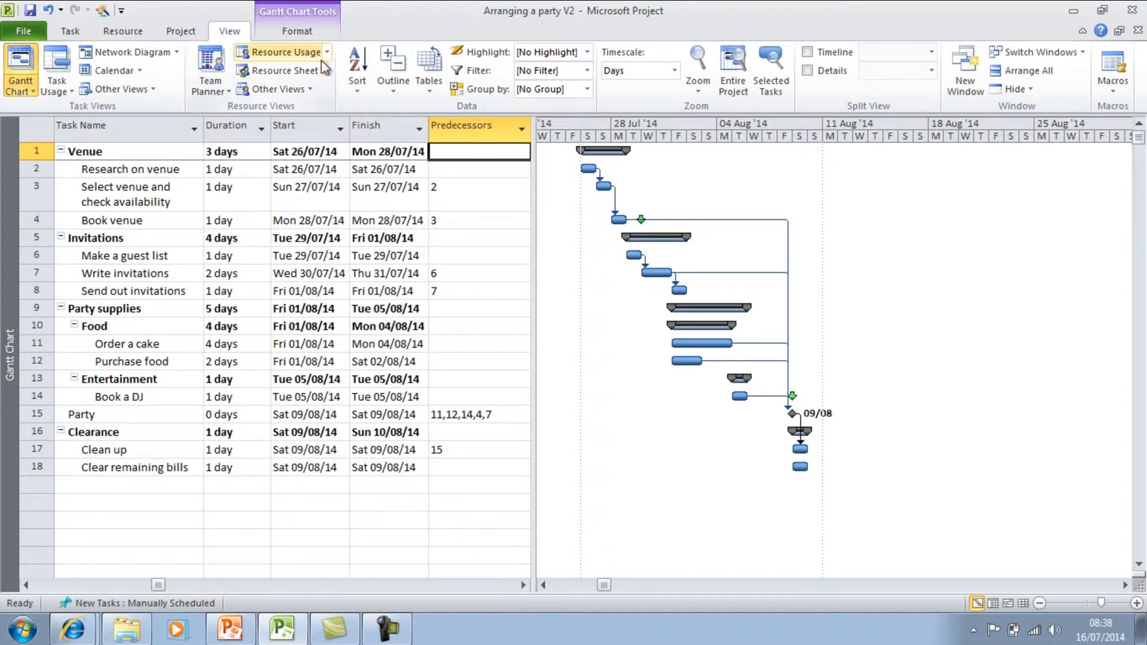
# Show outline numbers in front of the task names.
pyautogui.click(310, 38)
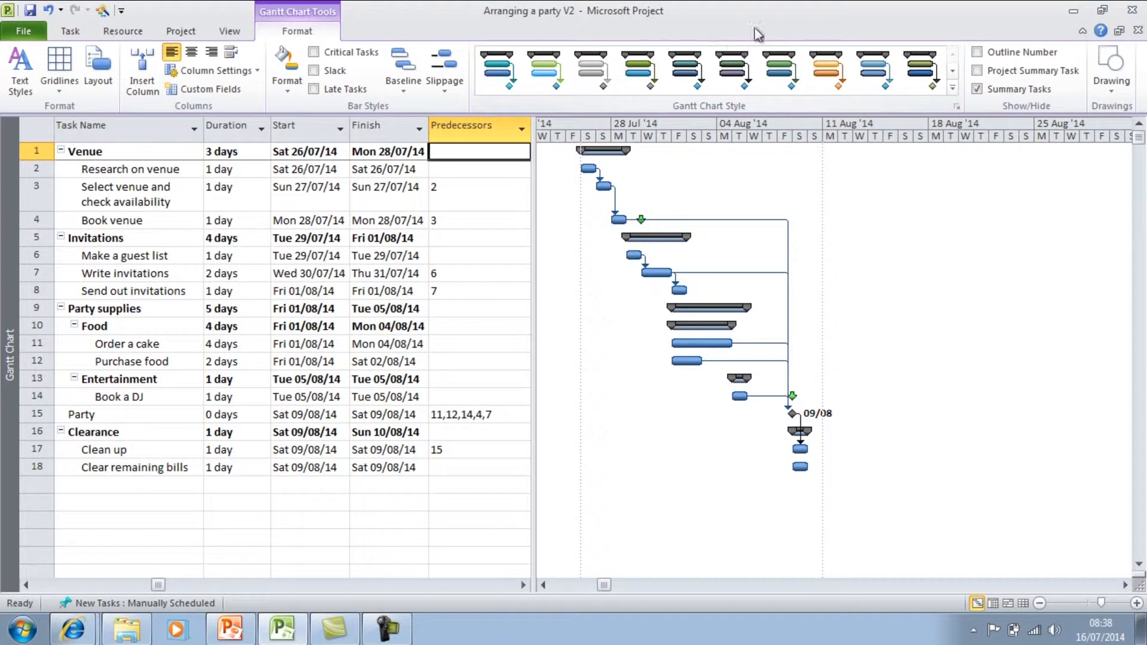
pyautogui.click(976, 52)
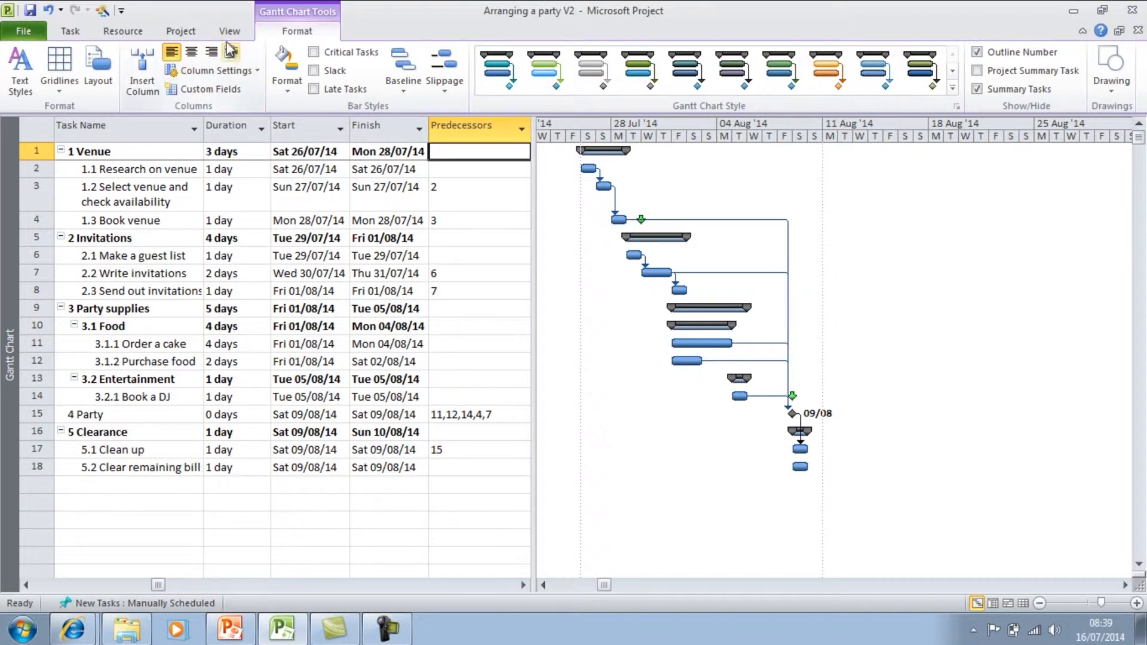
# Filter the task list to Critical tasks and restore it to No Filter.
pyautogui.click(230, 37)
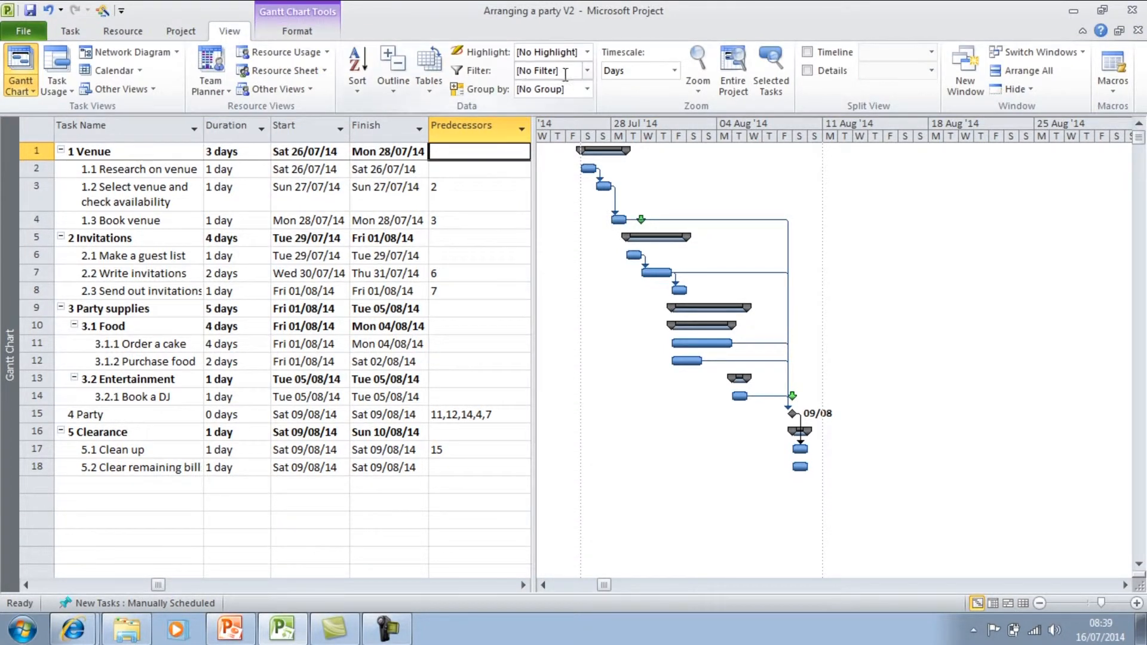
pyautogui.click(588, 70)
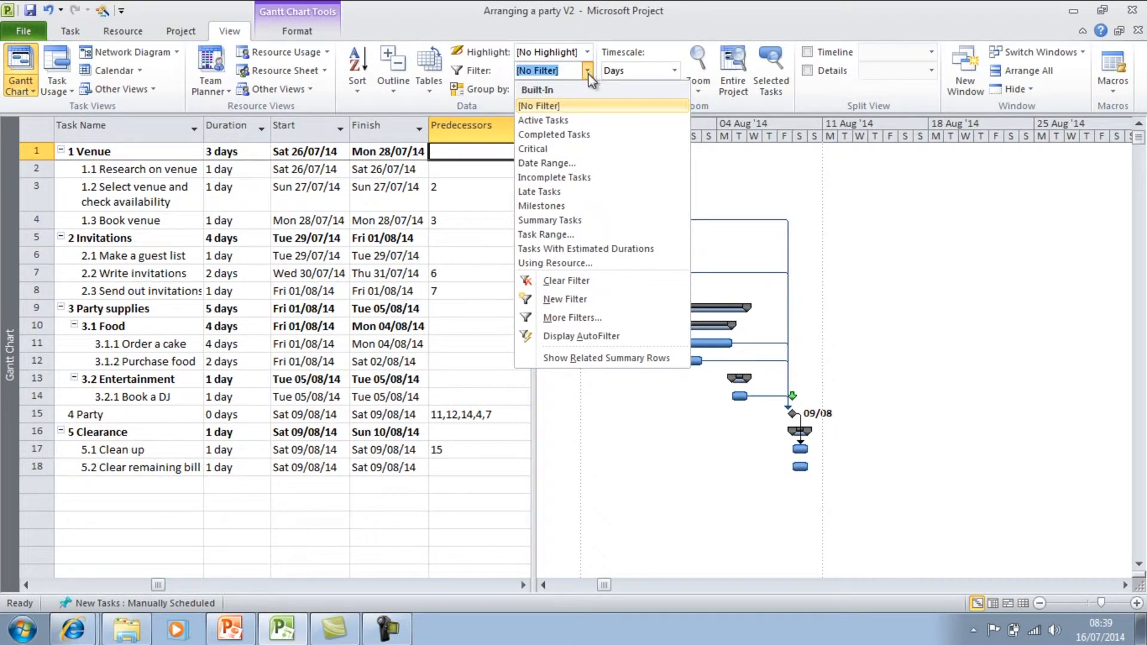
pyautogui.click(585, 149)
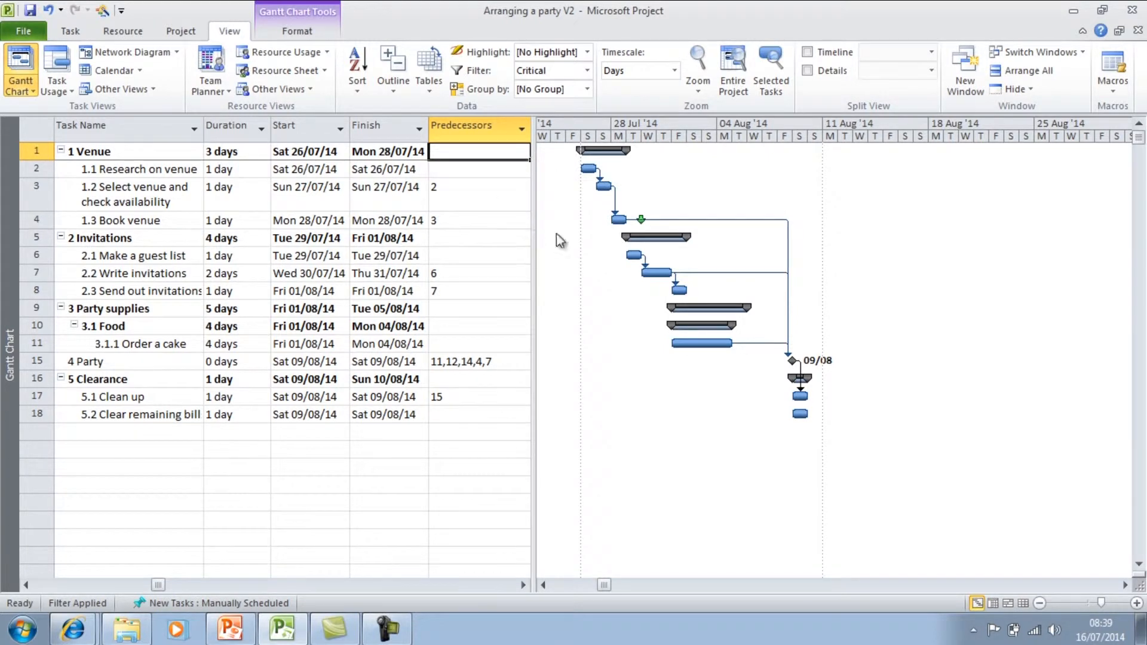
pyautogui.moveTo(643, 261)
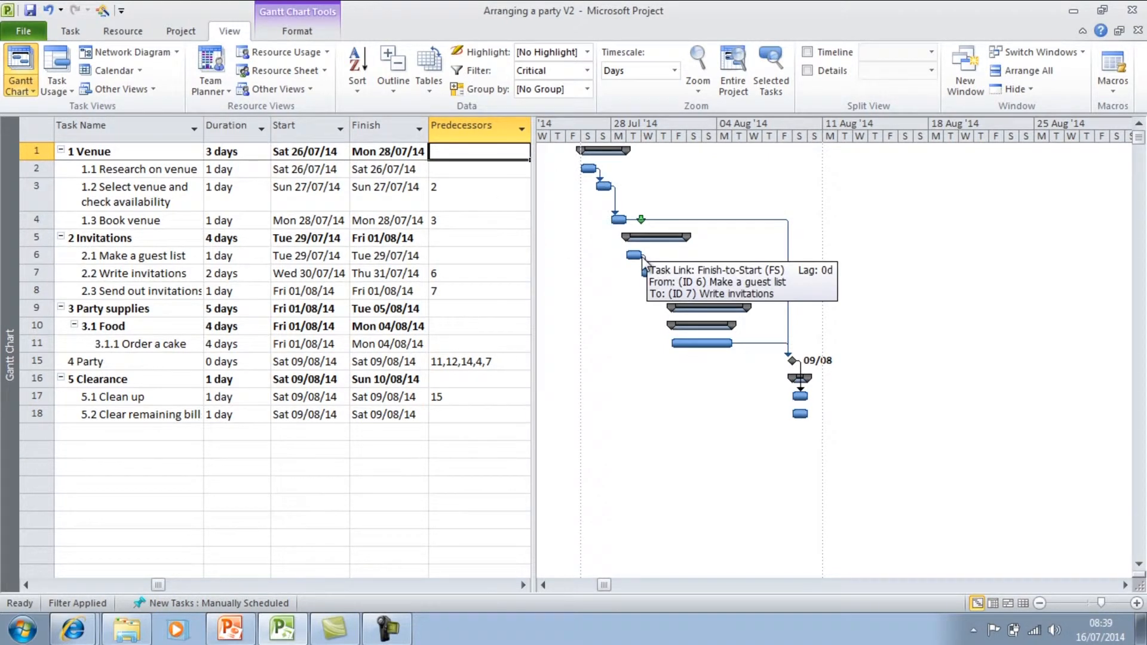
pyautogui.click(590, 74)
pyautogui.click(576, 107)
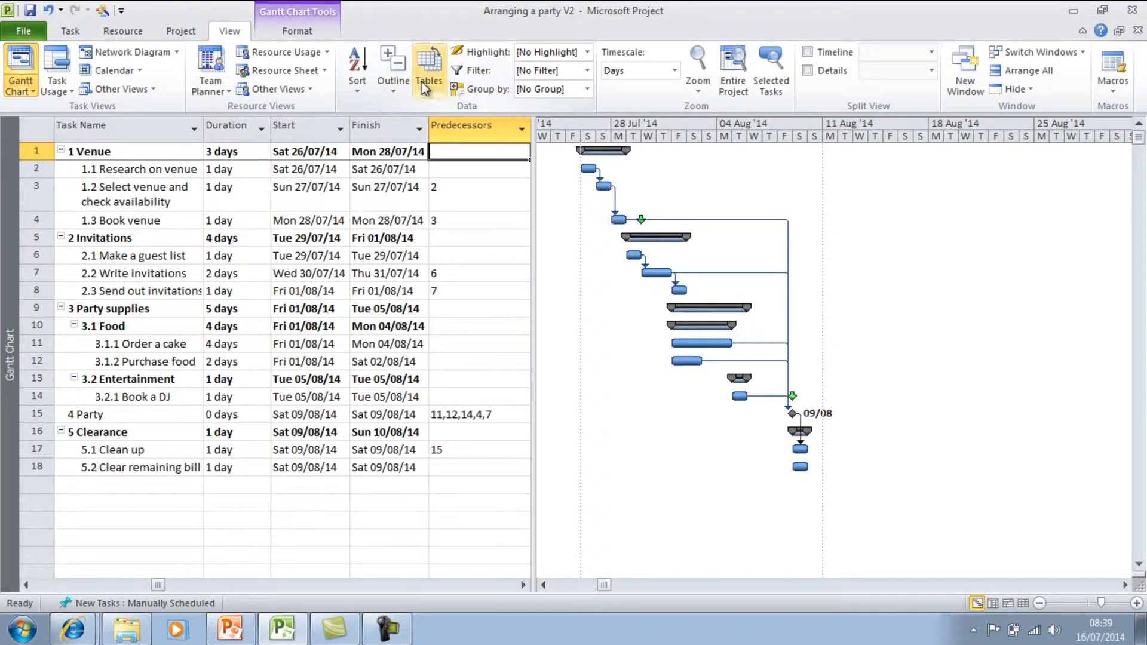
# Sort the tasks by start date and deselect the Start column.
pyautogui.click(355, 86)
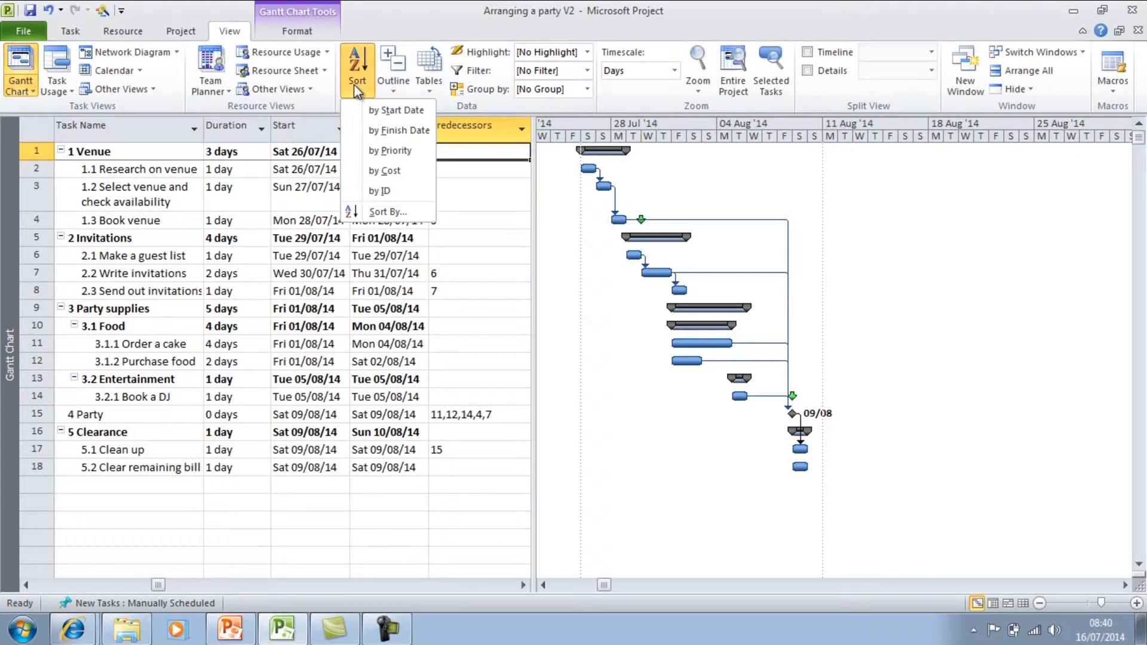
pyautogui.click(370, 113)
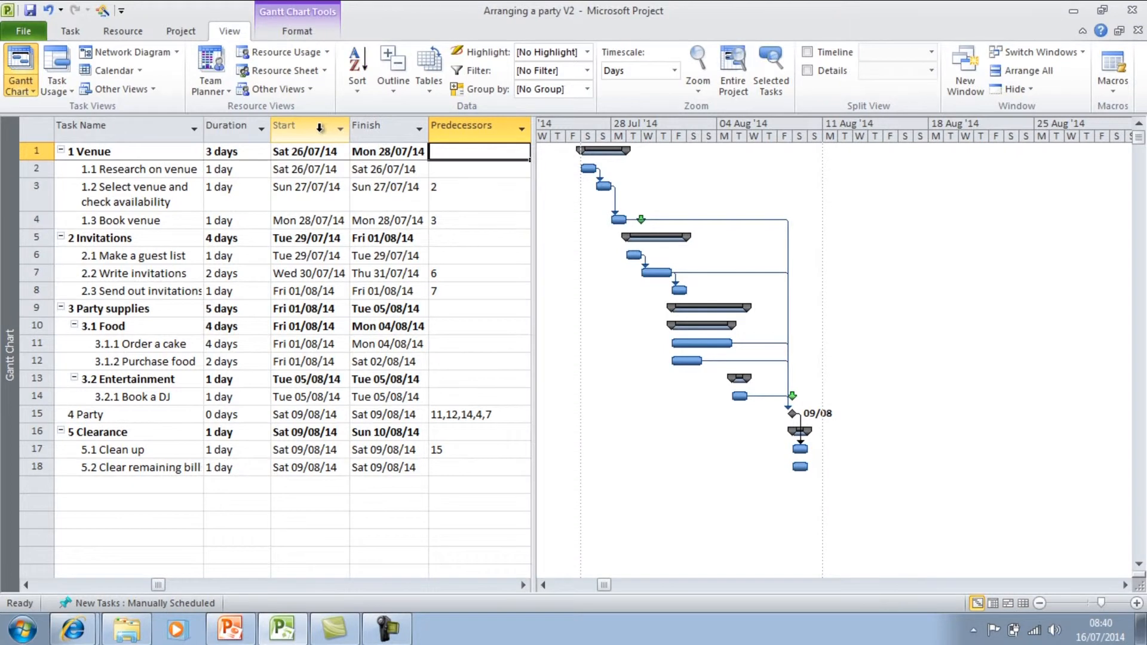
pyautogui.click(320, 132)
pyautogui.click(361, 90)
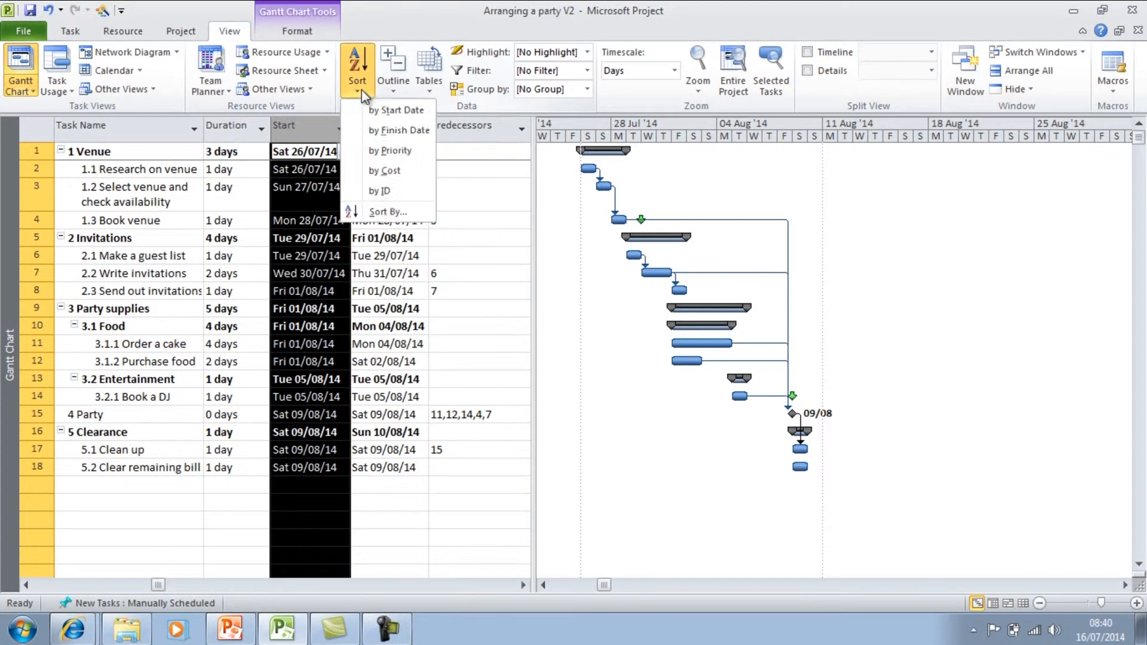
pyautogui.click(373, 113)
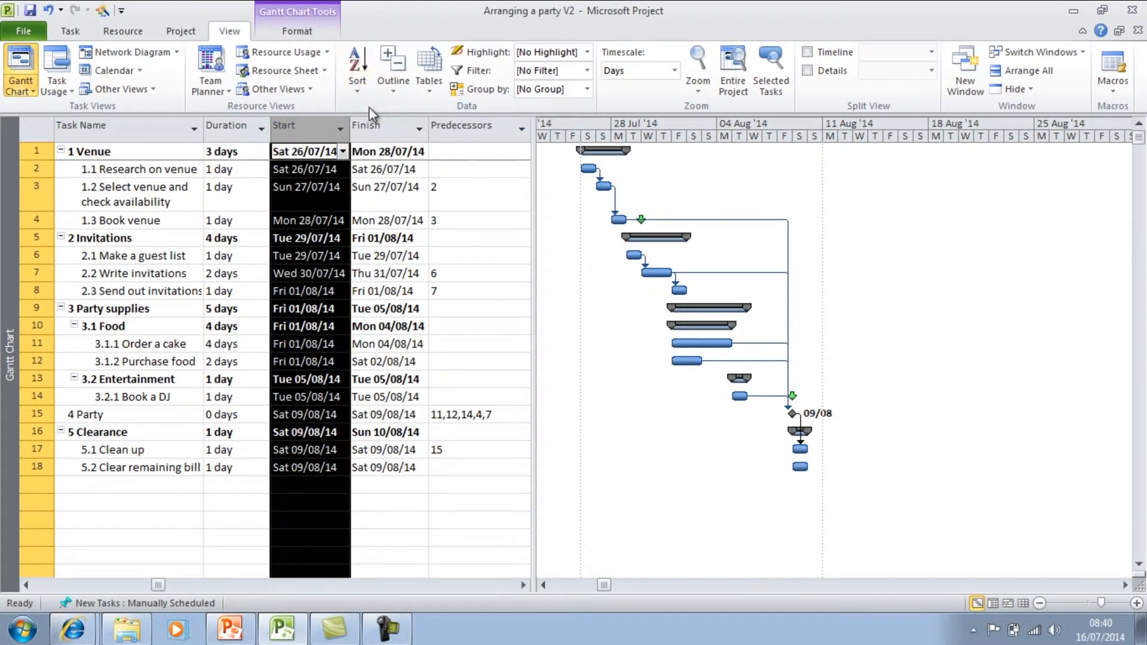
pyautogui.click(445, 253)
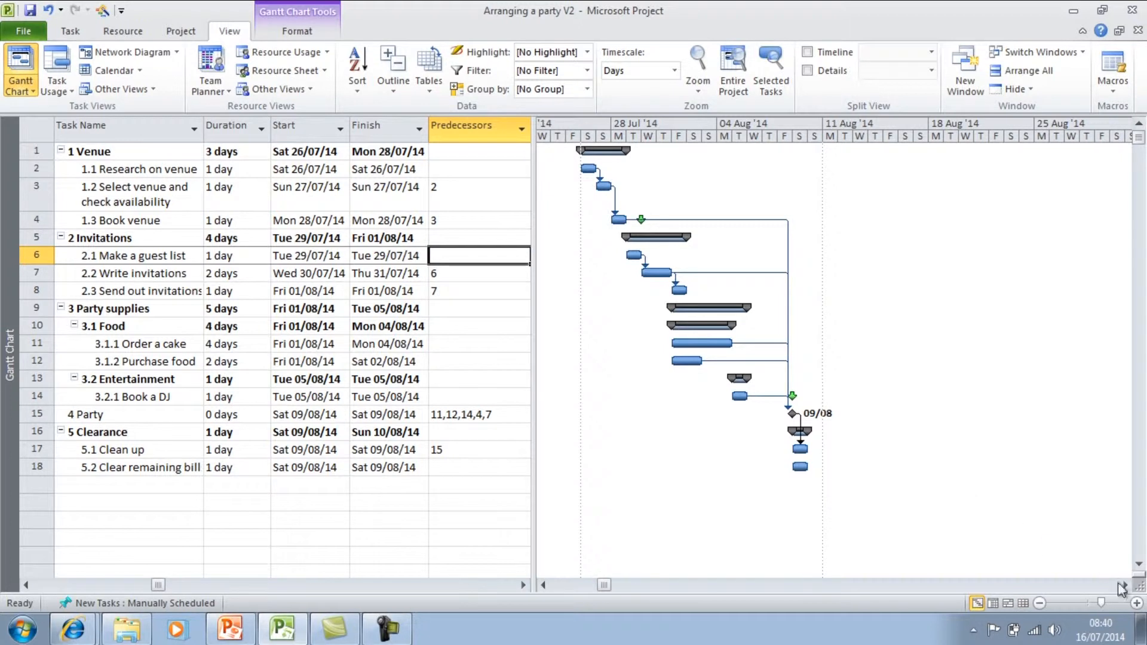
# Zoom the Gantt chart's timeline in for more detail and back out for a wider overview.
pyautogui.click(1137, 604)
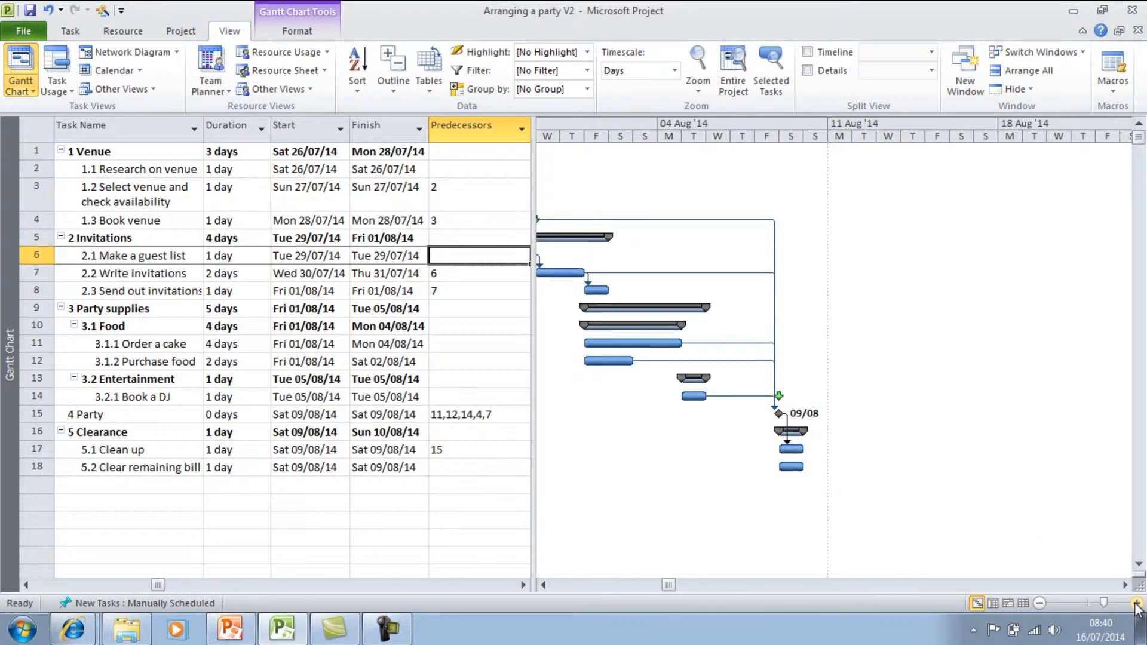
pyautogui.click(543, 585)
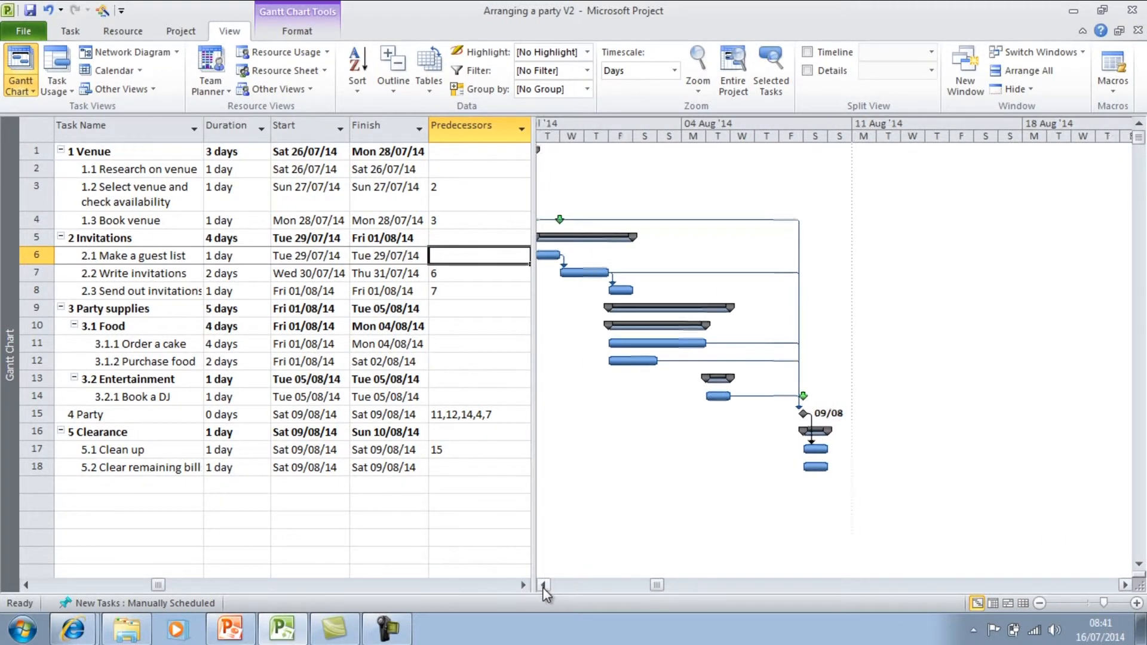
pyautogui.click(1041, 604)
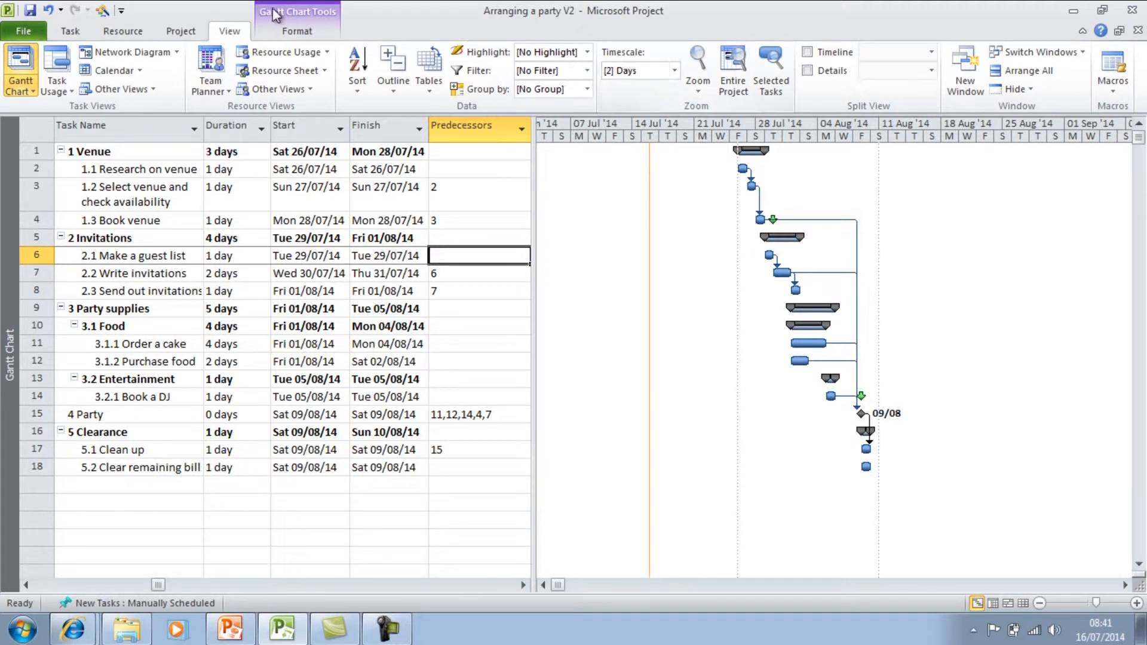
# Switch the Gantt chart's timescale to Weeks and set it back to Days.
pyautogui.click(674, 70)
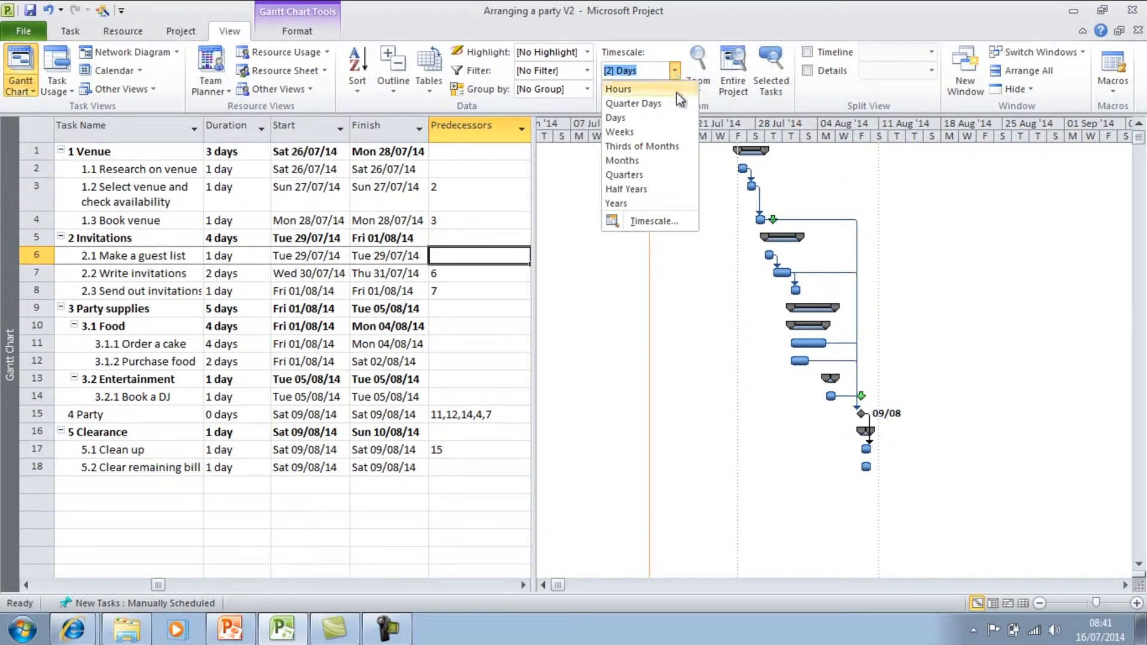
pyautogui.click(674, 137)
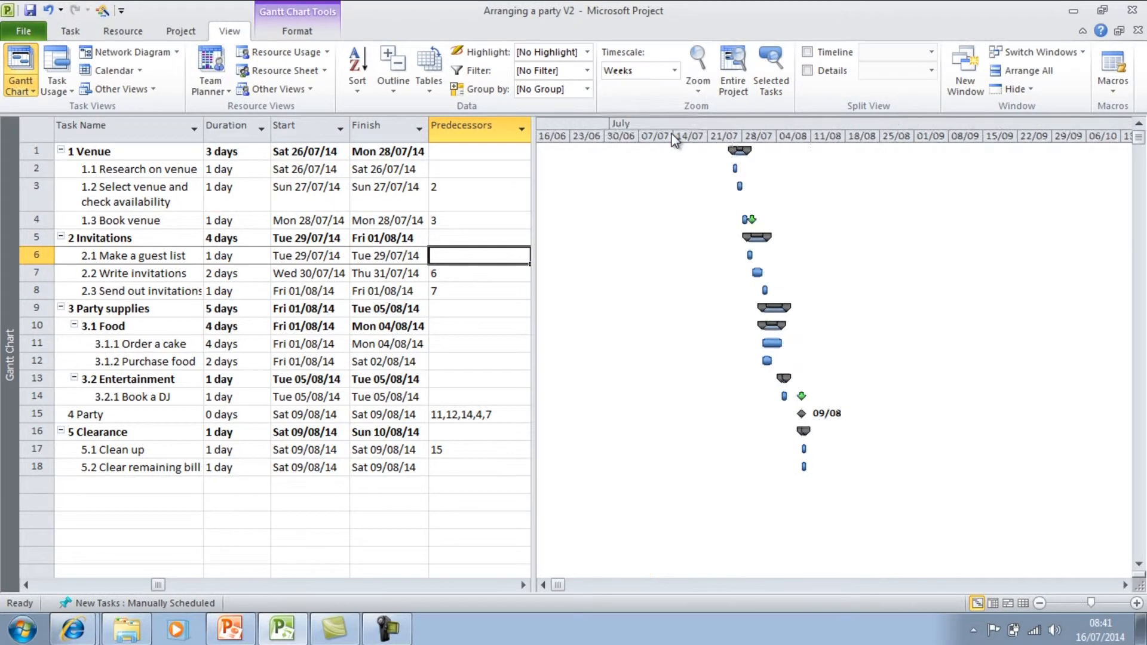
pyautogui.click(675, 71)
pyautogui.click(641, 118)
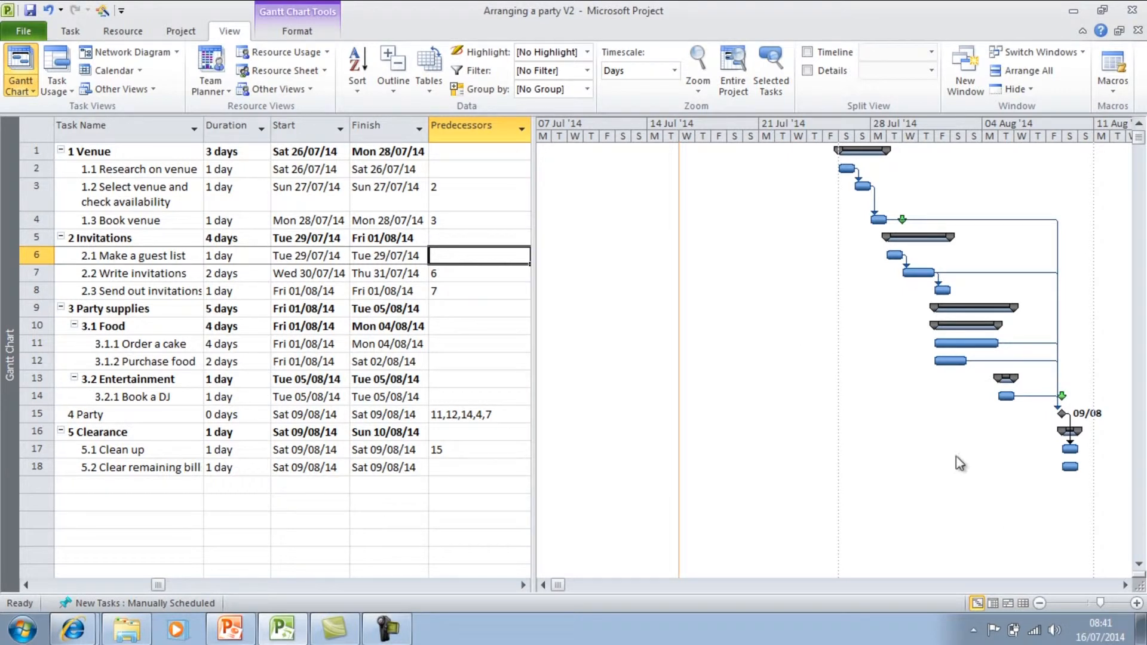
# Review the middle tier's unit options in the Timescale settings and dismiss the settings.
pyautogui.doubleClick(768, 143)
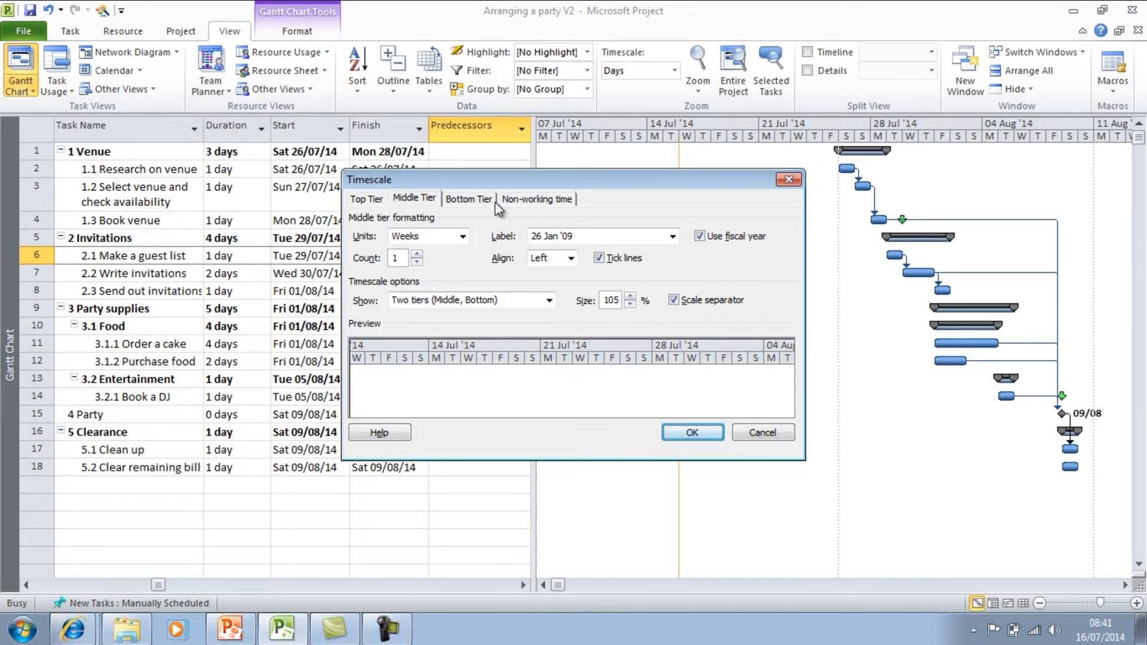
pyautogui.click(463, 237)
pyautogui.click(463, 237)
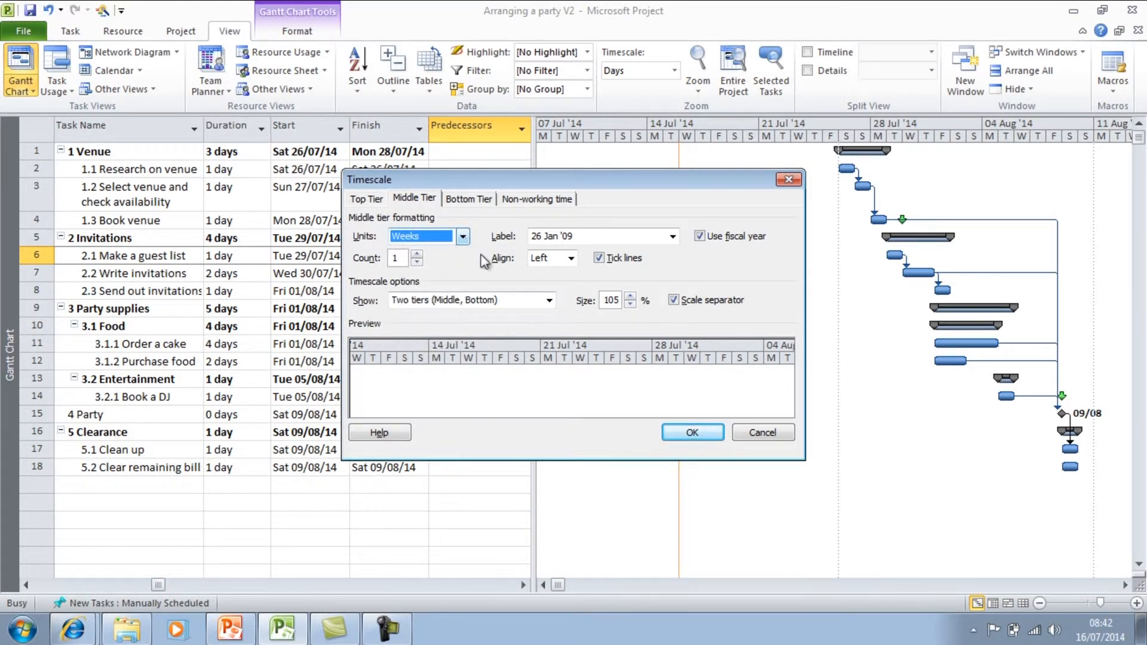
pyautogui.click(755, 431)
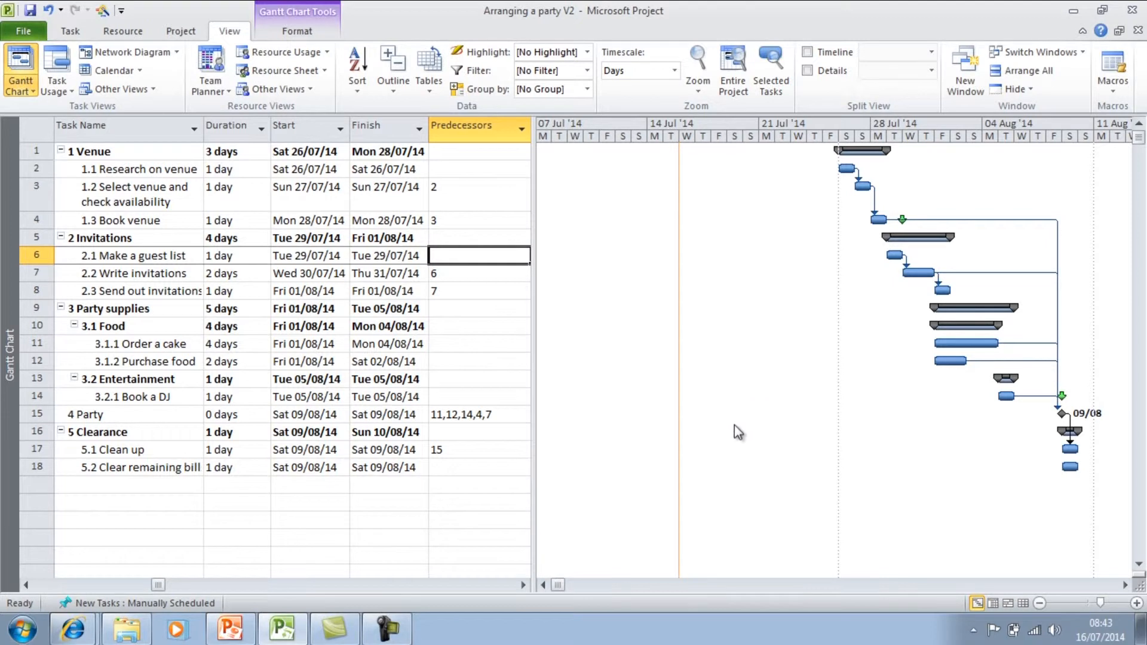
# Start defining a new combination view for the project.
pyautogui.rightClick(8, 349)
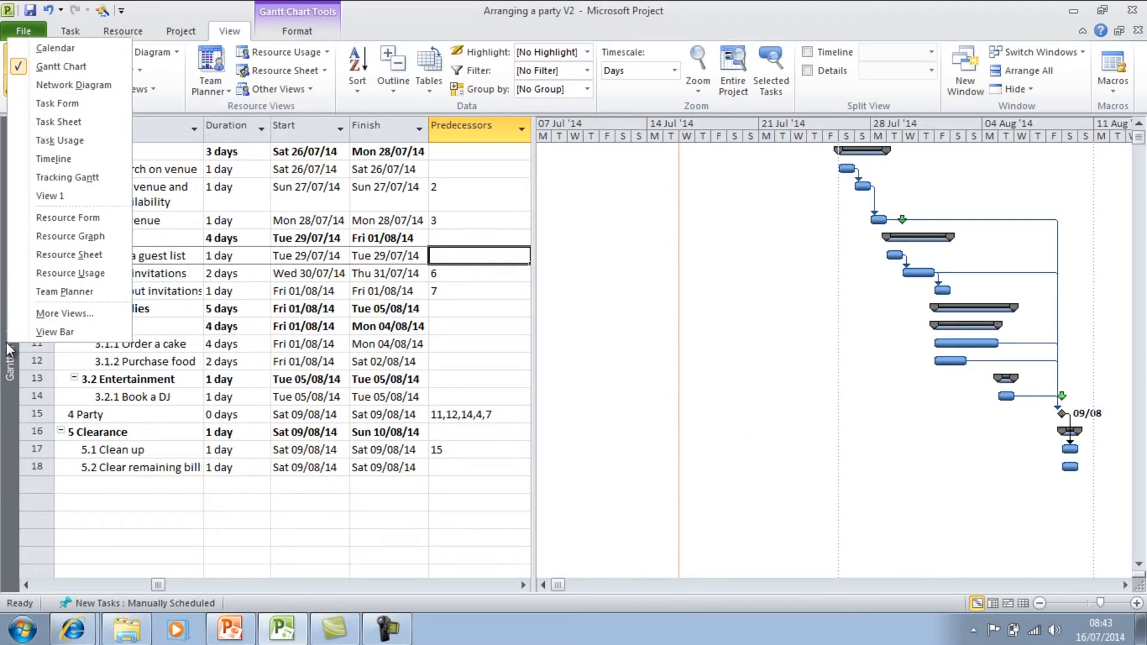
pyautogui.click(53, 315)
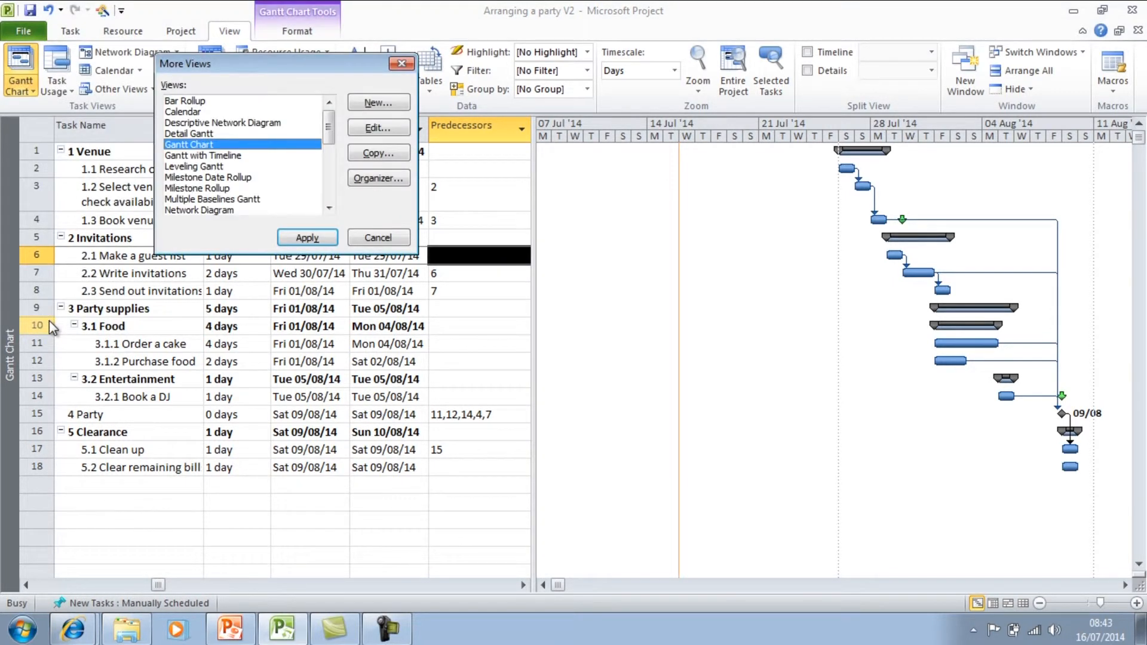
pyautogui.click(379, 103)
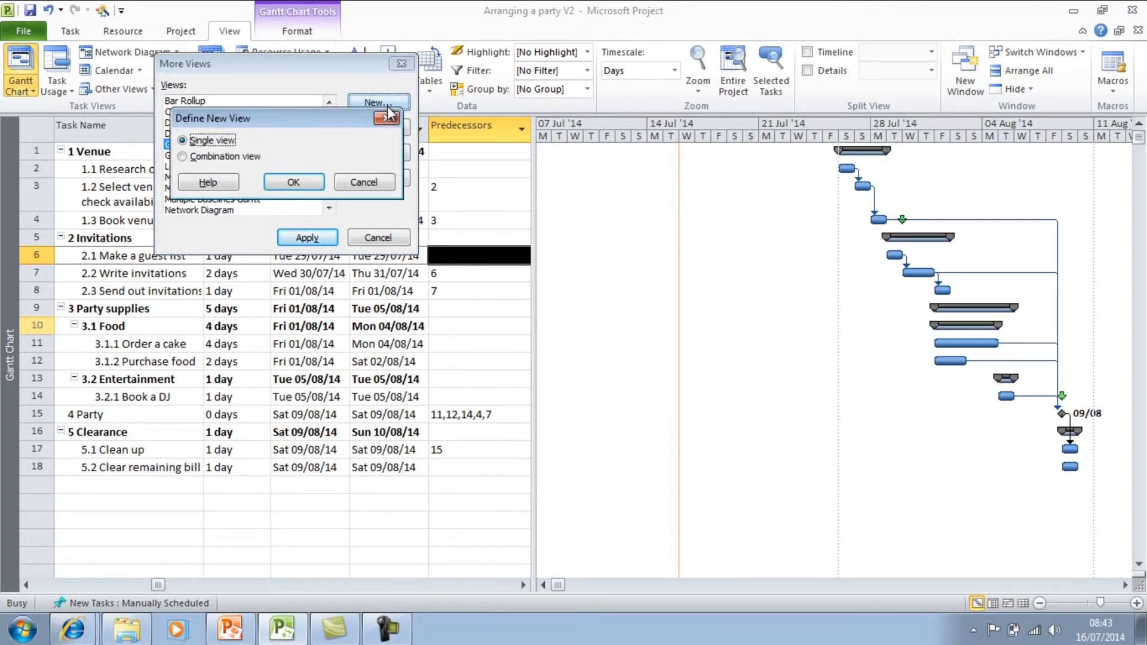
pyautogui.click(238, 156)
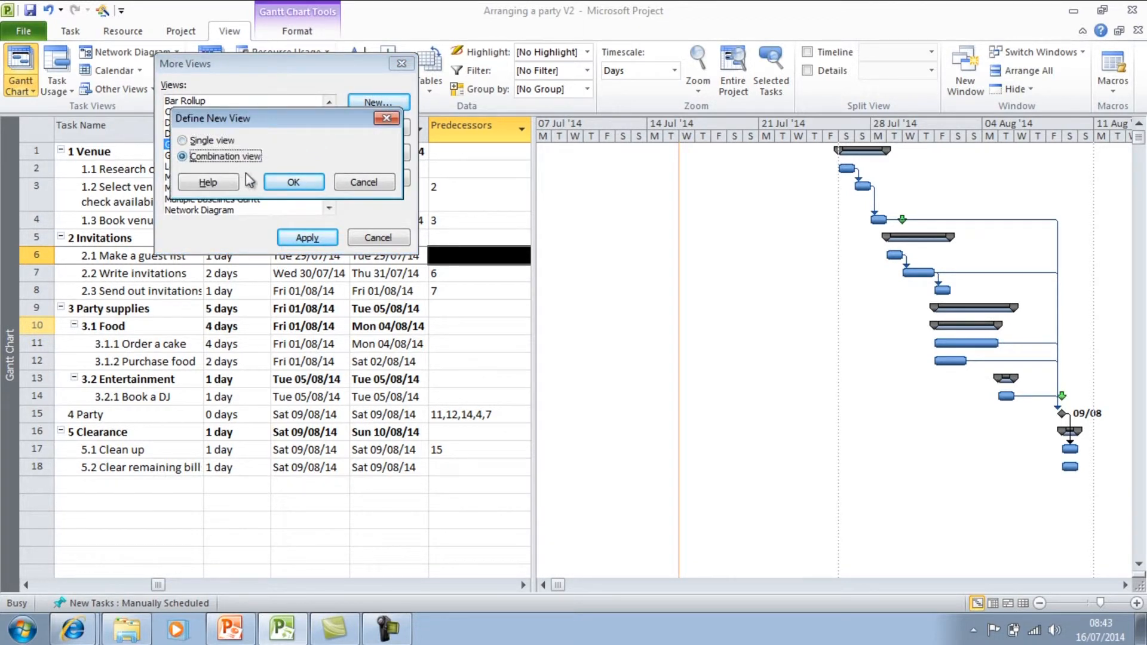
pyautogui.click(294, 182)
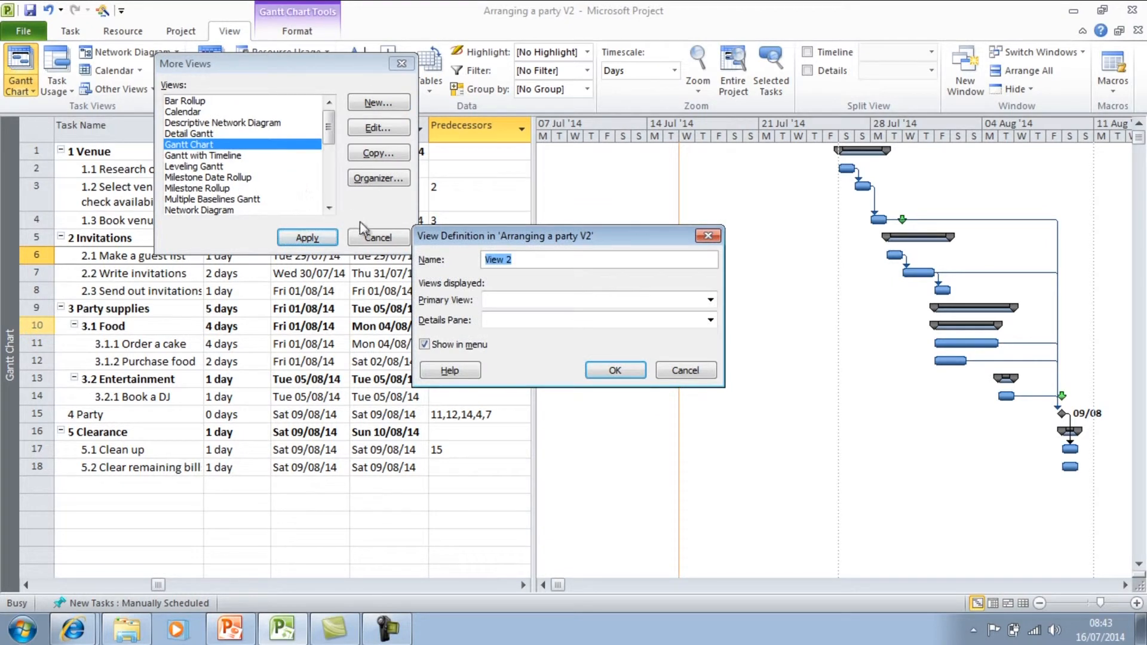
# Set the new view's primary view to Gantt Chart and its details pane to Resource Sheet, and apply the view.
pyautogui.click(568, 300)
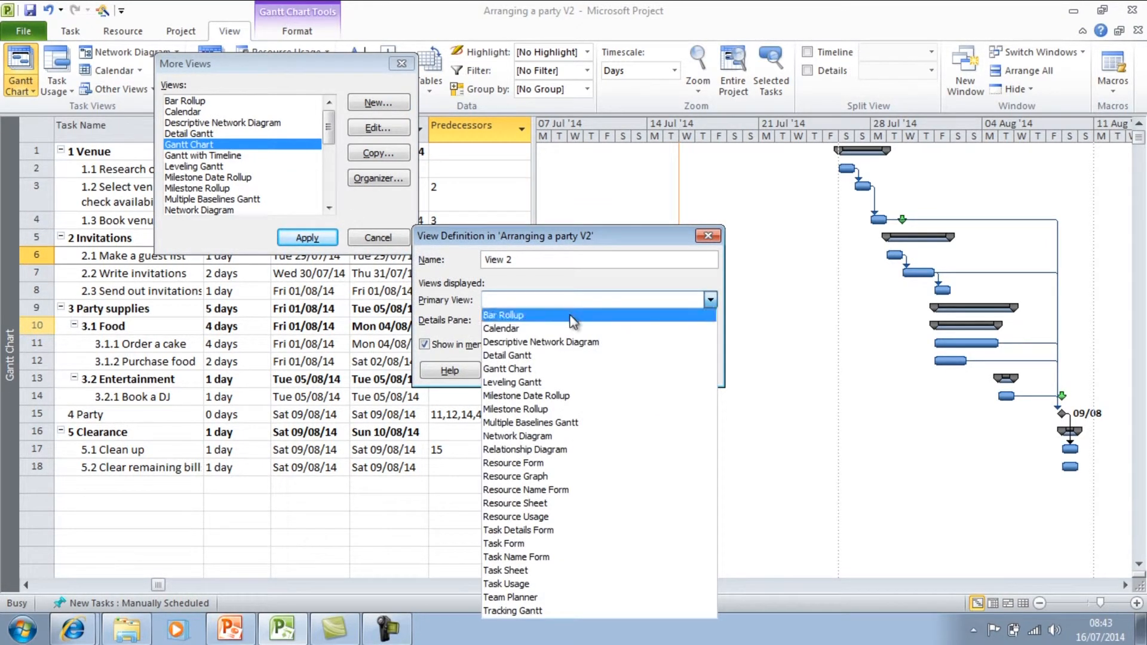
pyautogui.click(573, 368)
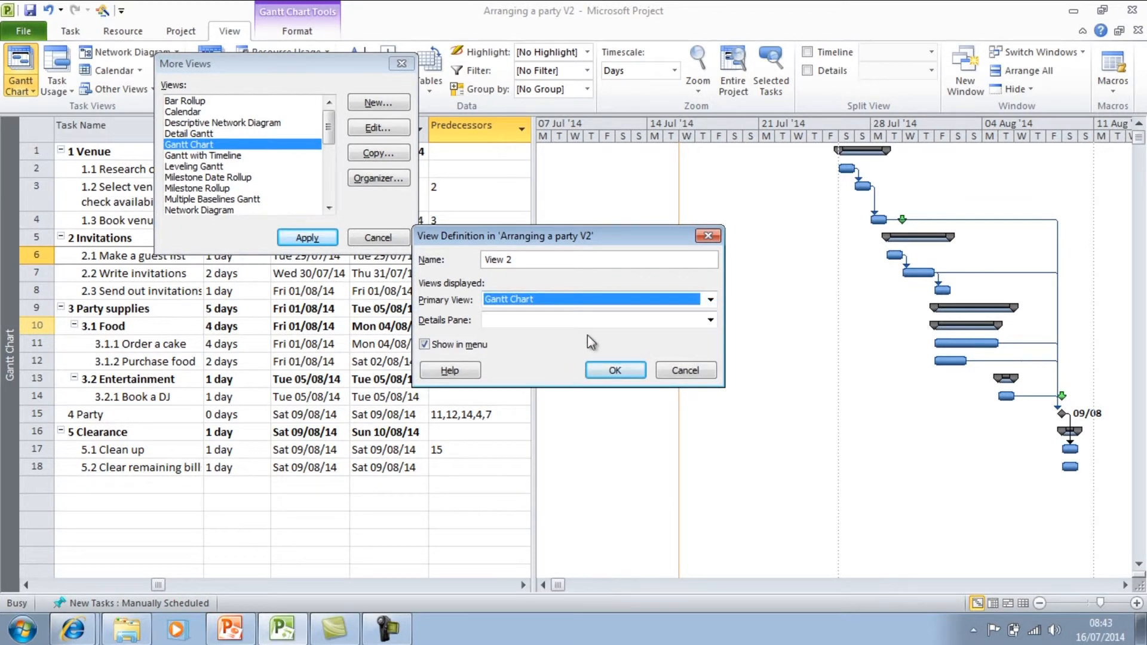
pyautogui.click(621, 331)
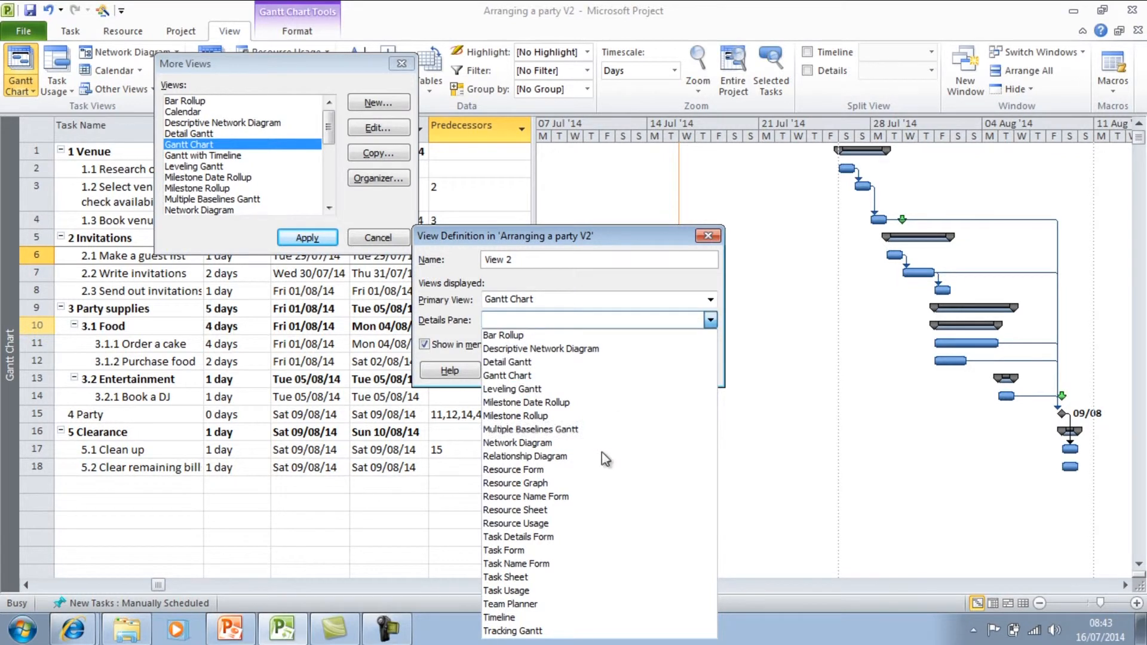
pyautogui.click(595, 510)
pyautogui.click(619, 368)
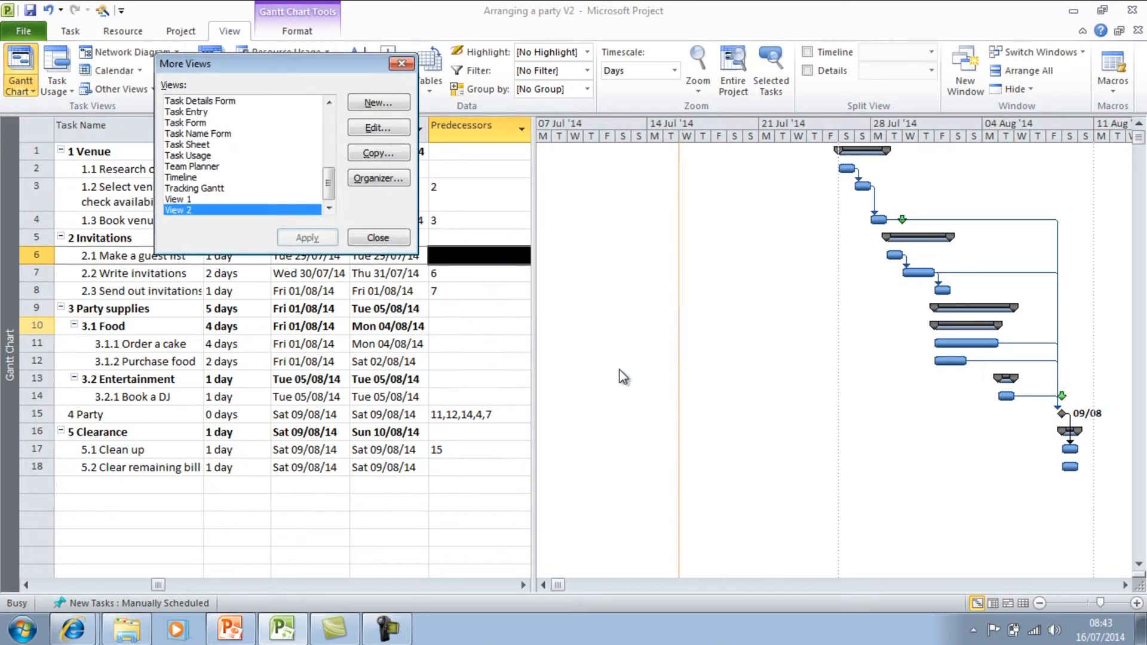
pyautogui.click(317, 238)
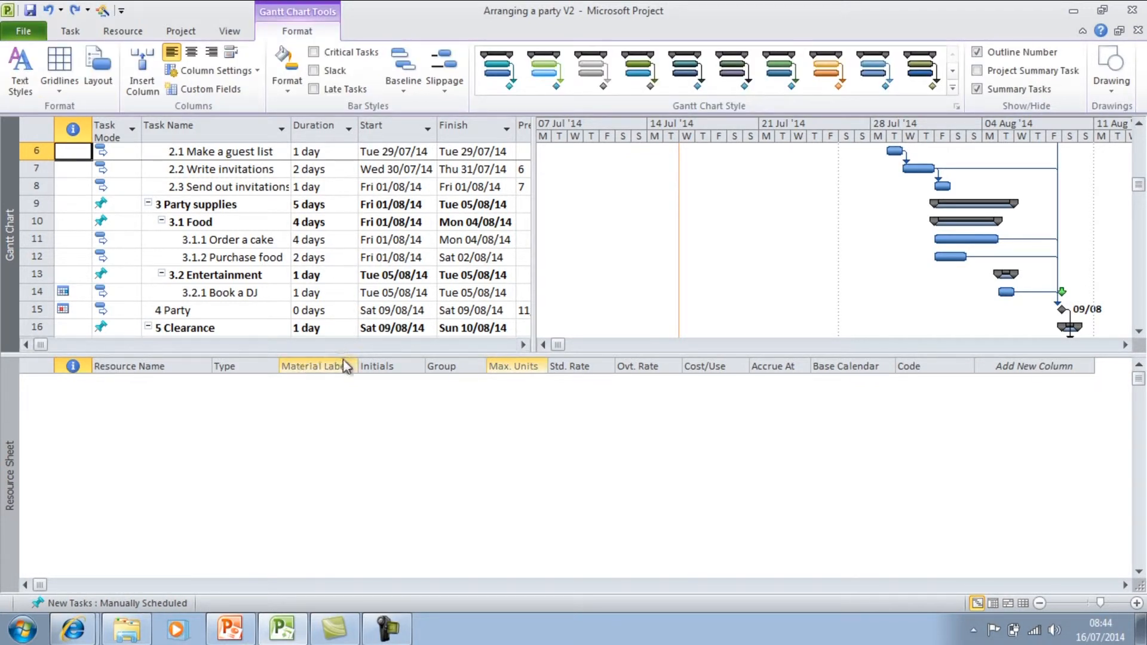
# Collapse the Resource Sheet pane to leave only the Gantt chart, and select the Write invitations task.
pyautogui.moveTo(341, 353); pyautogui.dragTo(326, 595)
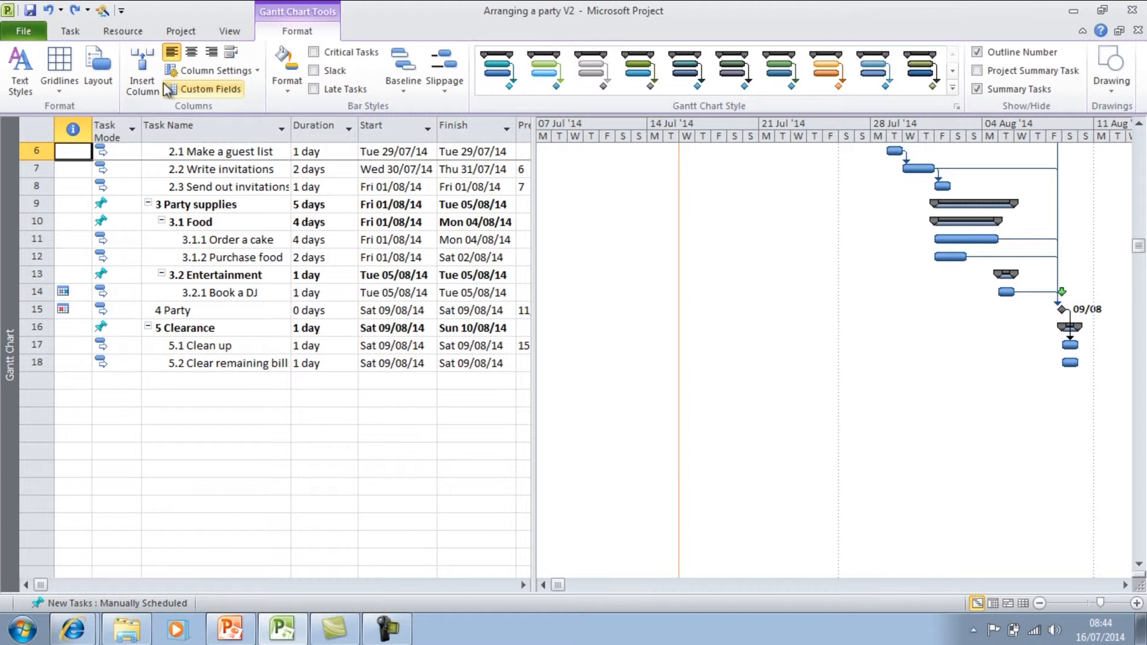
pyautogui.click(74, 35)
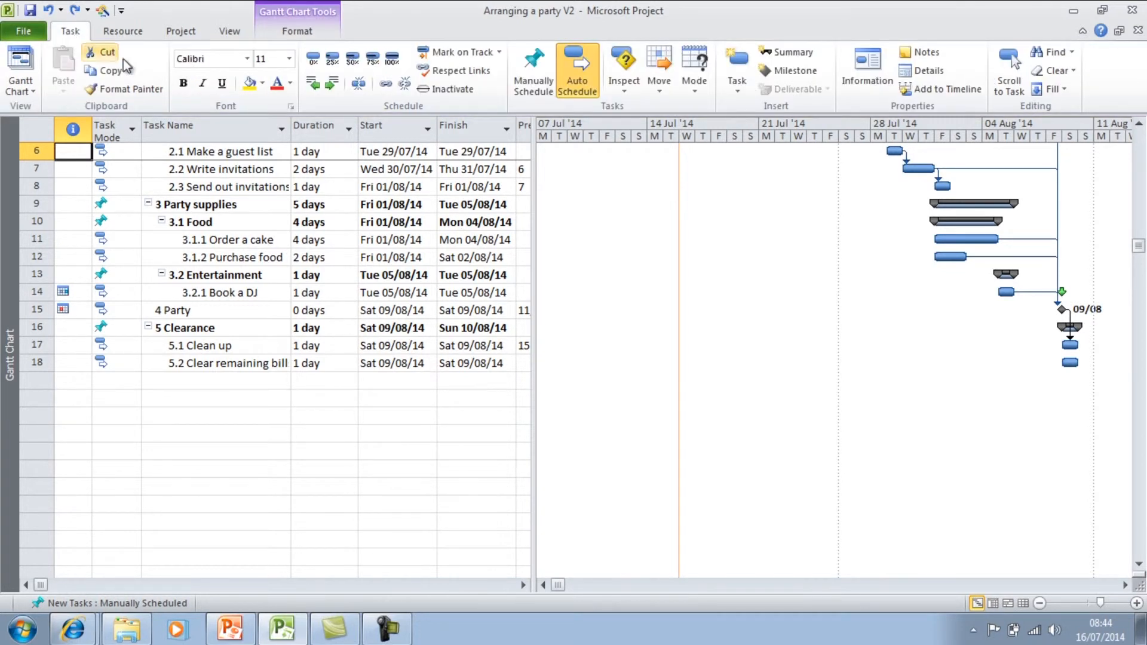
pyautogui.click(201, 173)
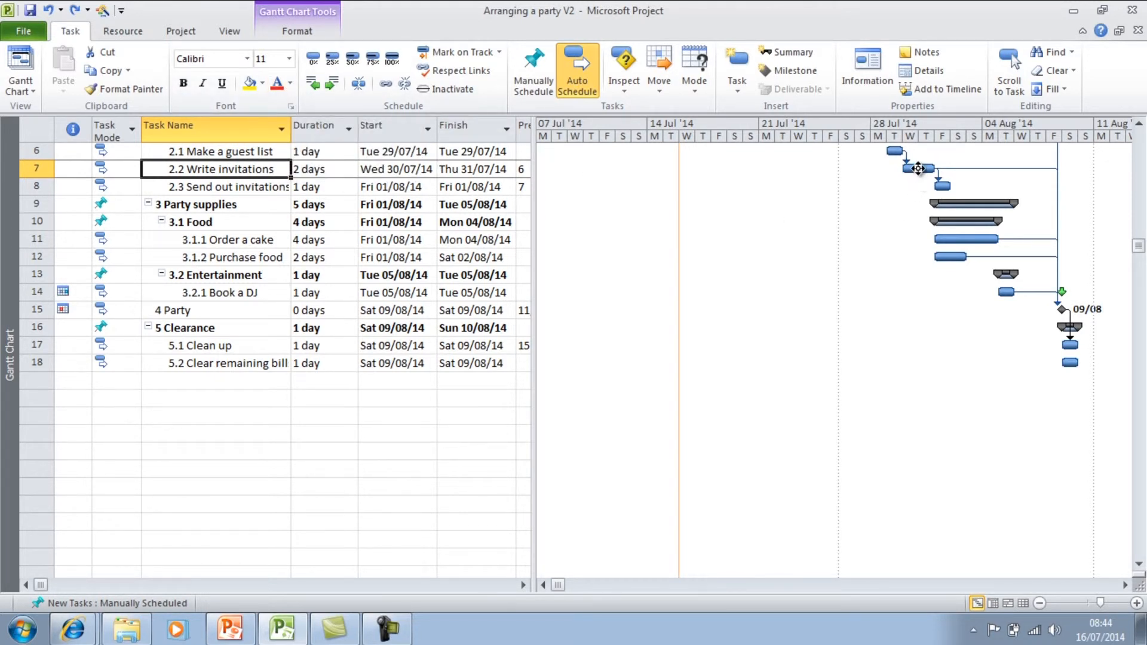
# Change the middle colour of the Task bar style to a light blue for the whole Gantt chart.
pyautogui.click(294, 36)
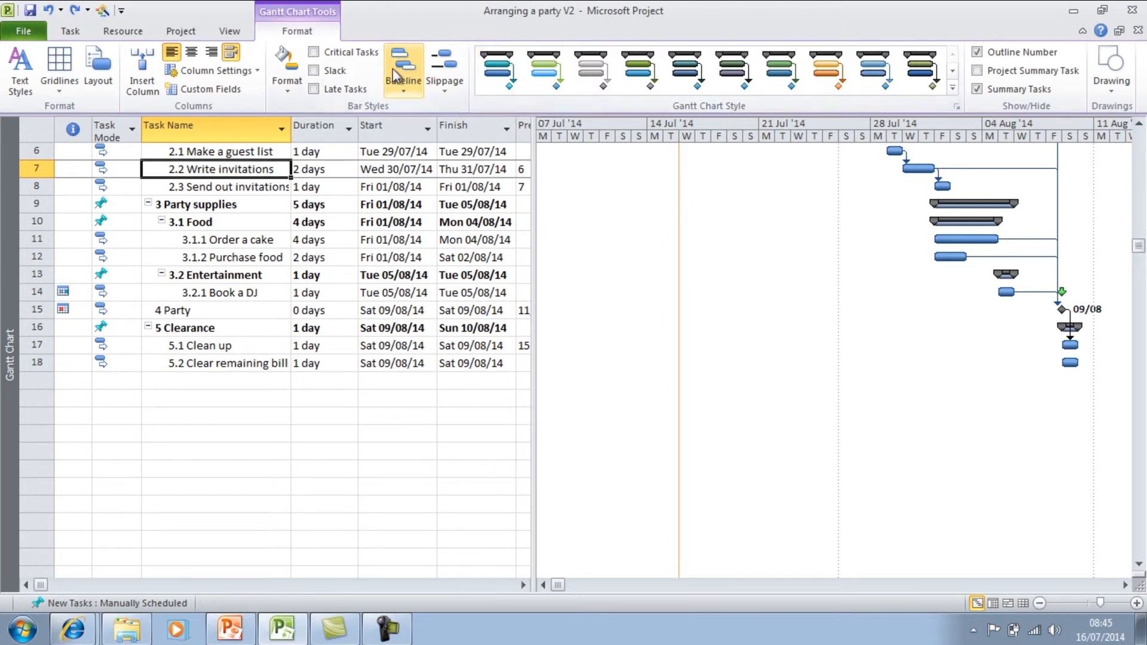
pyautogui.click(292, 79)
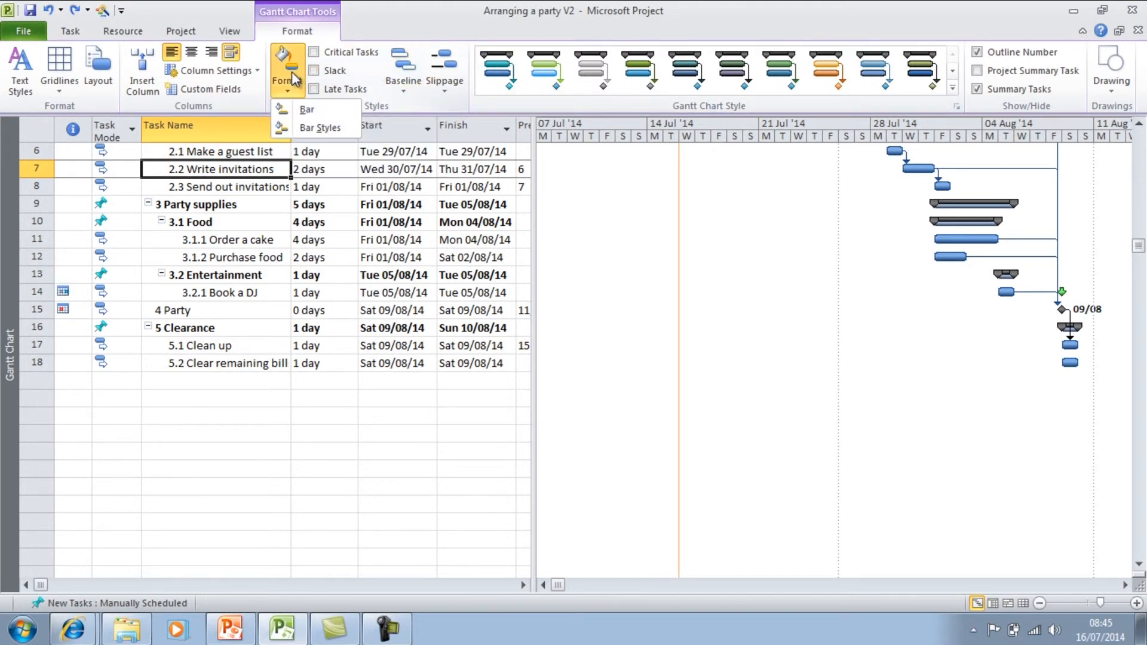
pyautogui.click(317, 128)
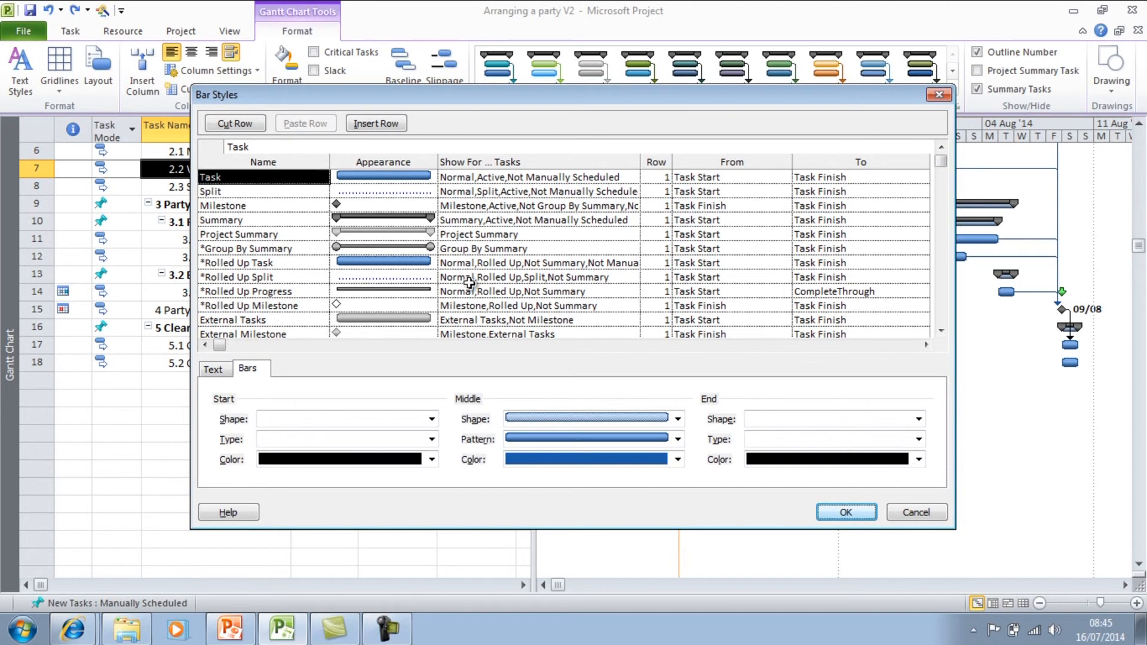
pyautogui.click(677, 458)
pyautogui.click(598, 422)
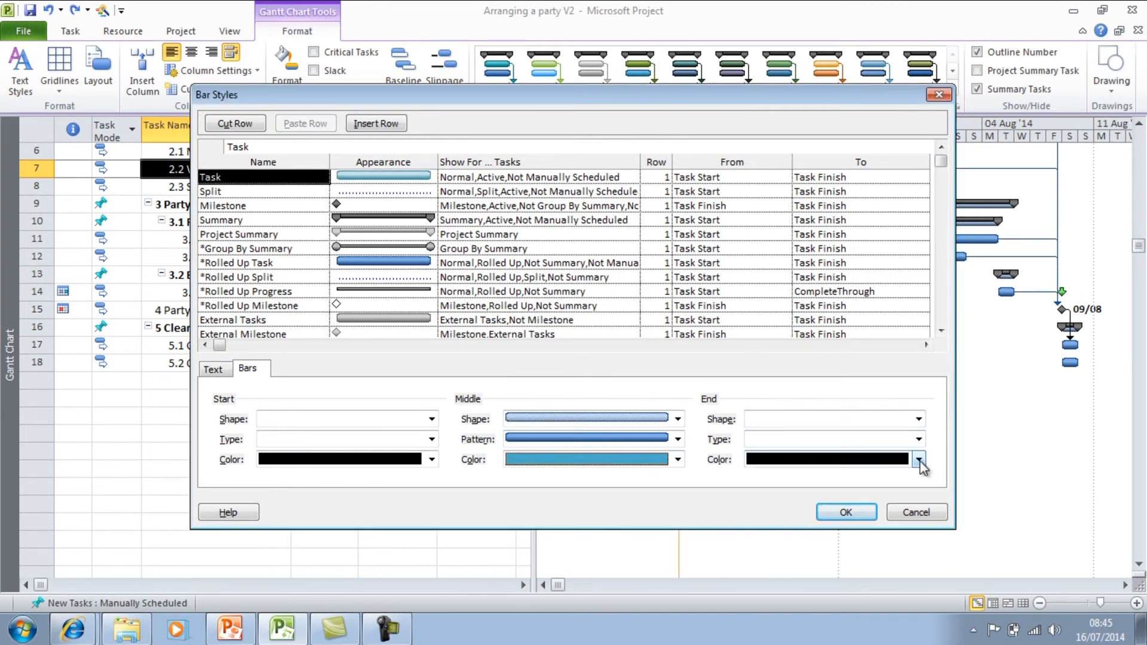
pyautogui.click(847, 510)
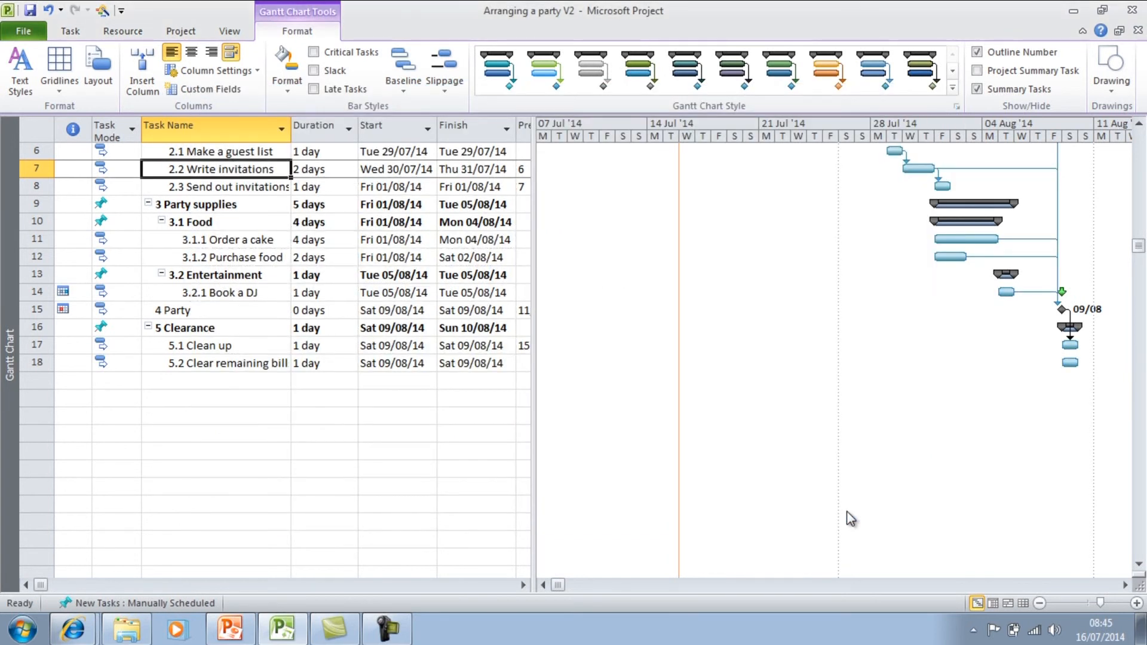